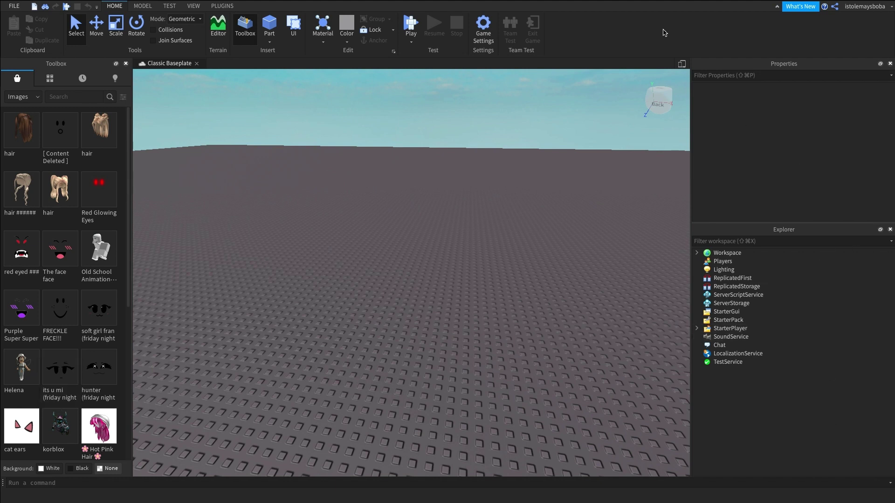
Close the Toolbox, Properties and Explorer panels
click(126, 63)
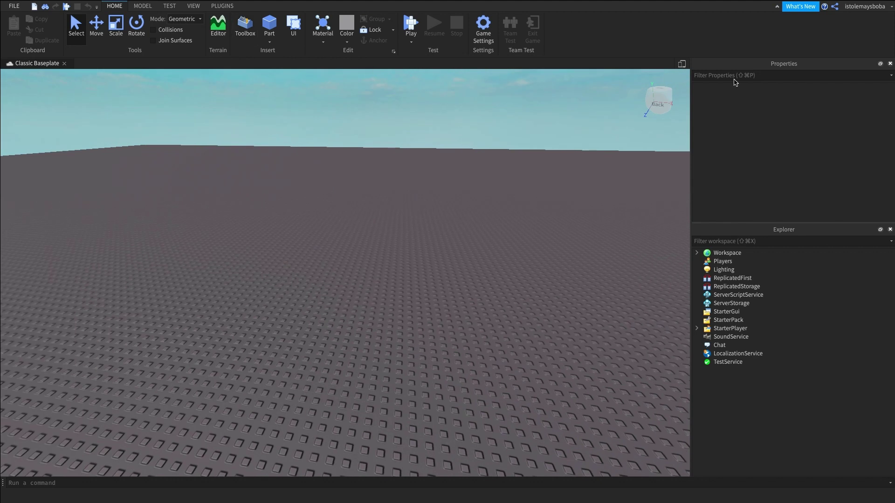
click(890, 63)
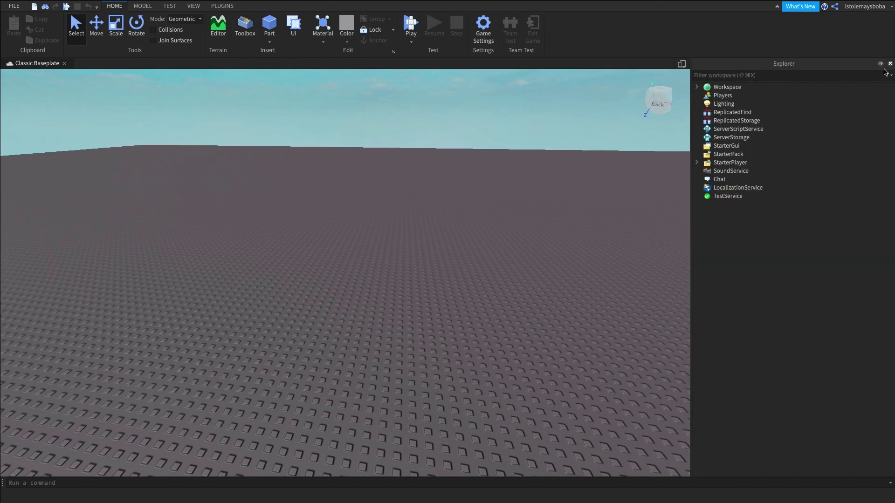
click(890, 64)
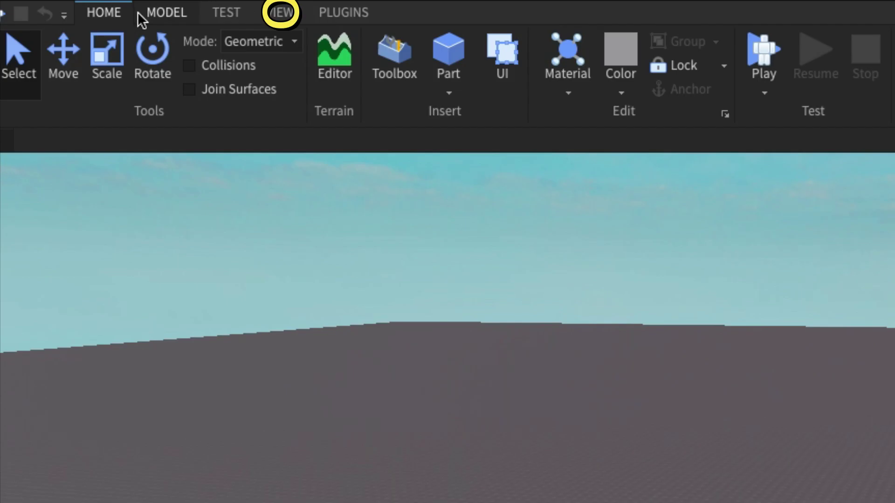
Show the Explorer, Toolbox and Properties panels in the workspace
click(142, 6)
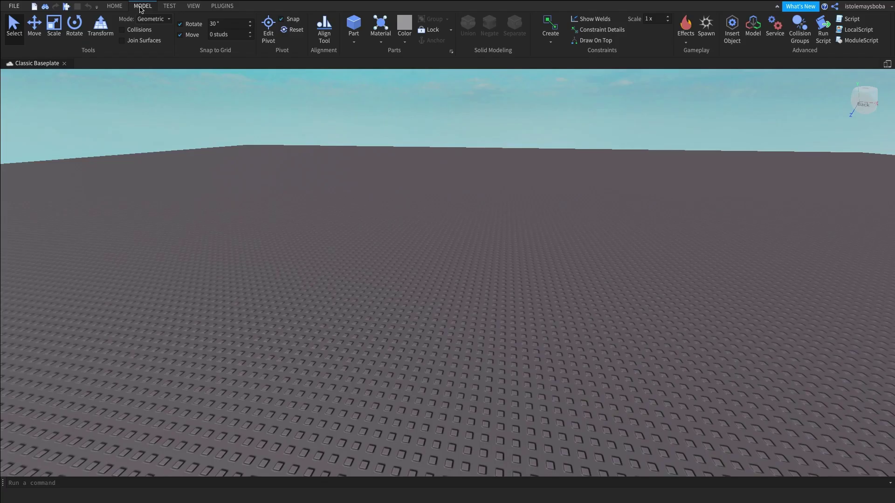
click(169, 5)
click(194, 5)
click(23, 38)
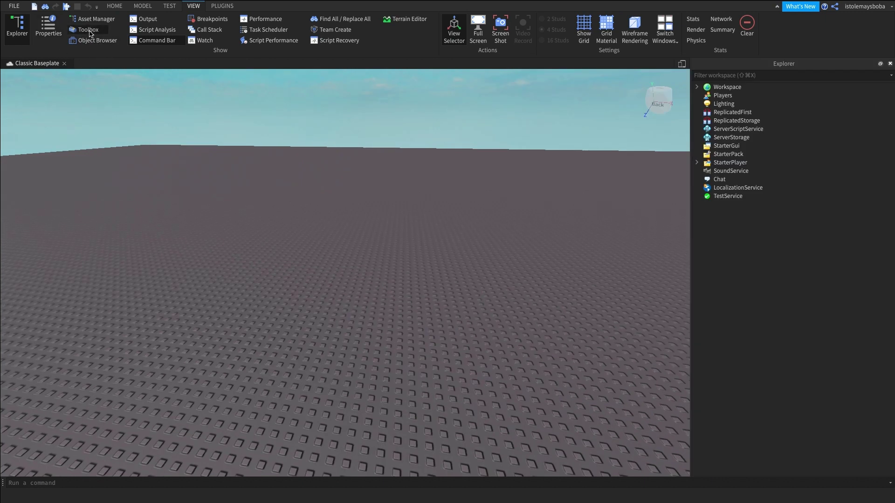
click(90, 30)
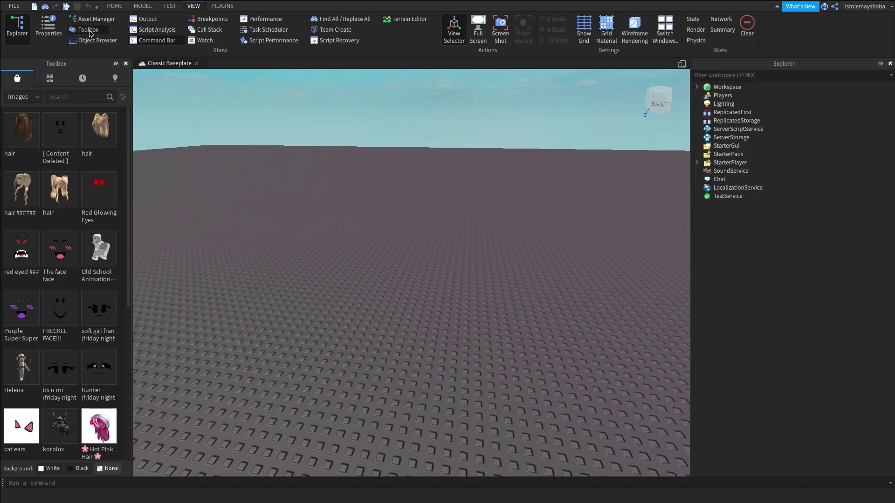
click(37, 27)
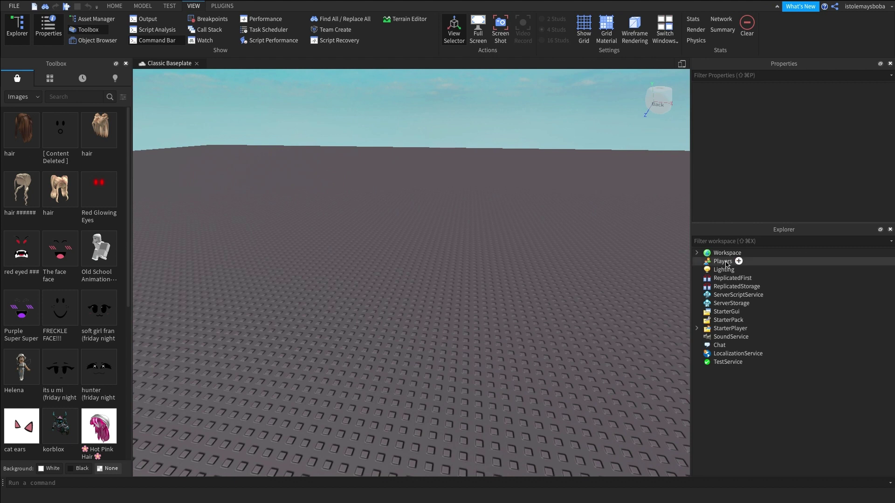
List the plugins in the Toolbox and look at the details of the Load Character plugin
right_drag(597, 298, 602, 310)
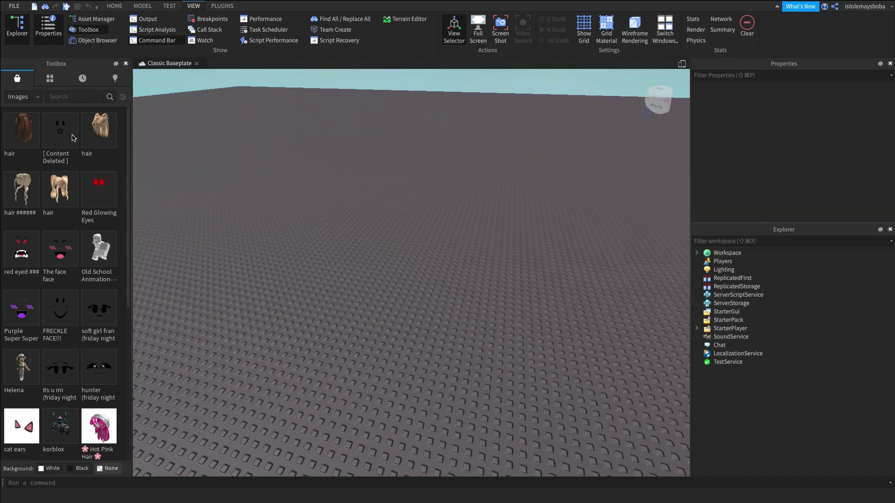
click(22, 97)
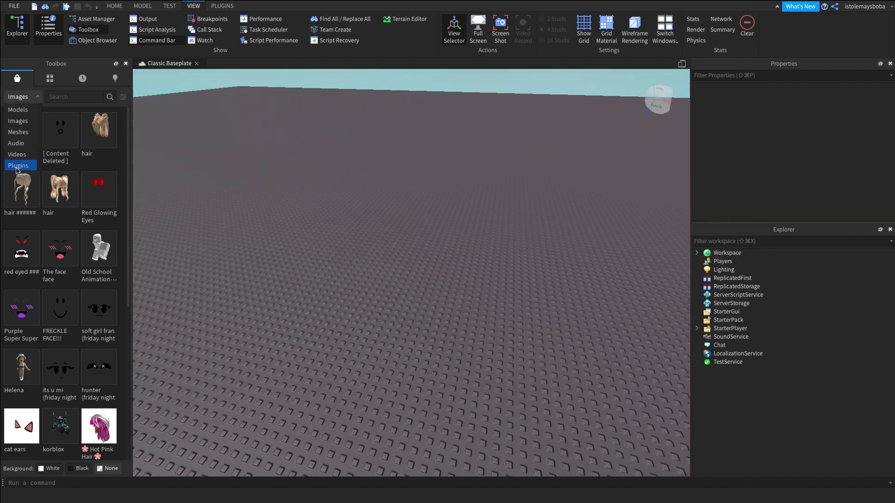
click(18, 166)
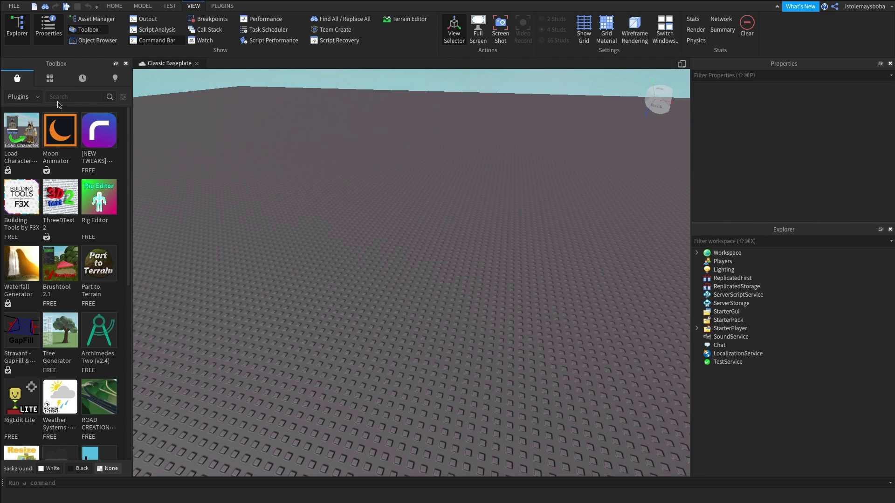
mouse_move(15, 137)
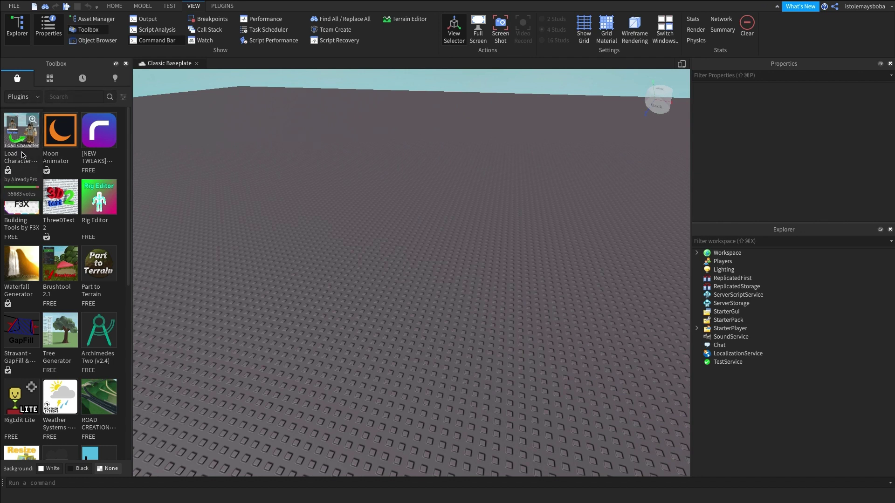
click(22, 153)
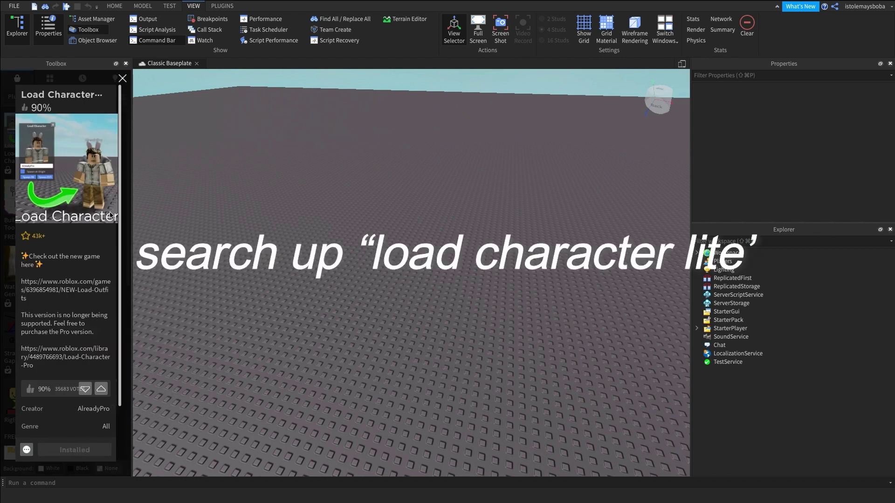
click(122, 79)
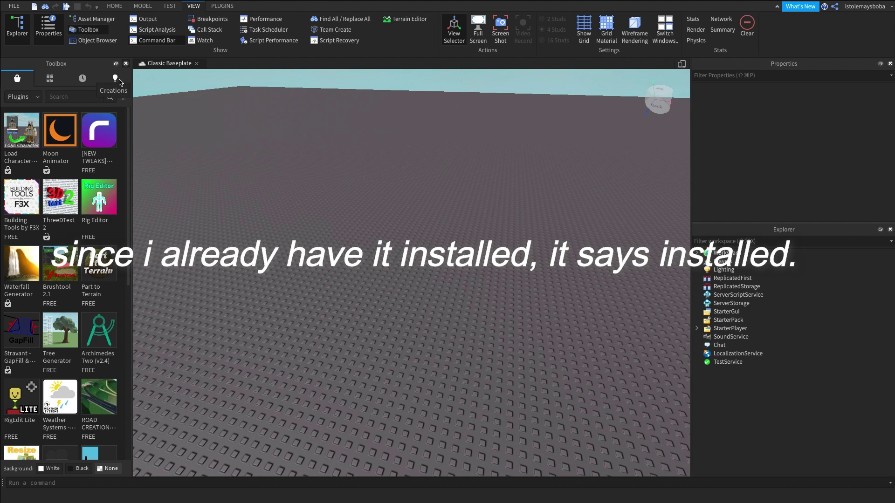
Open the Load Character plugin and replace the default username with the avatar owner's Roblox username
click(220, 8)
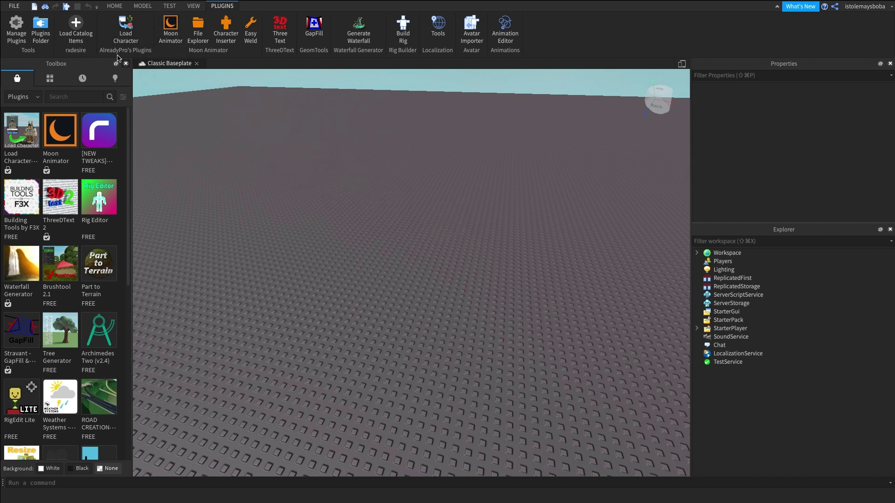
click(131, 34)
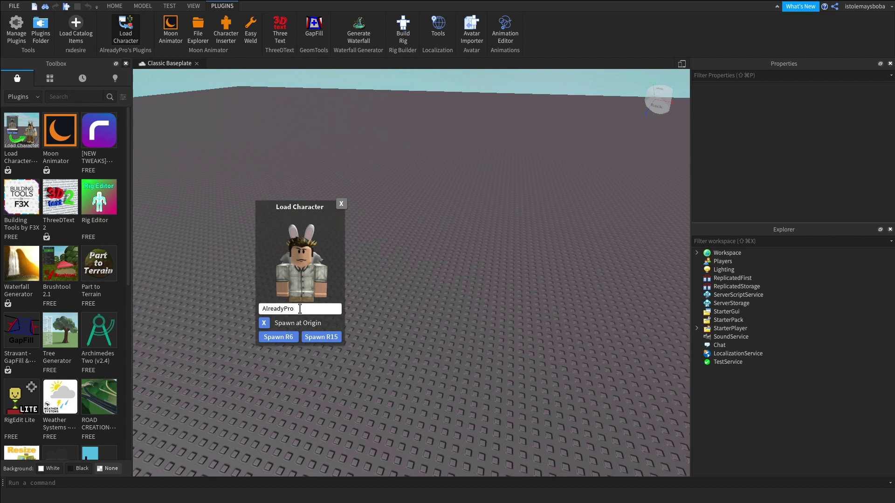
drag(299, 309, 243, 310)
key(BackSpace)
text(istolemayb)
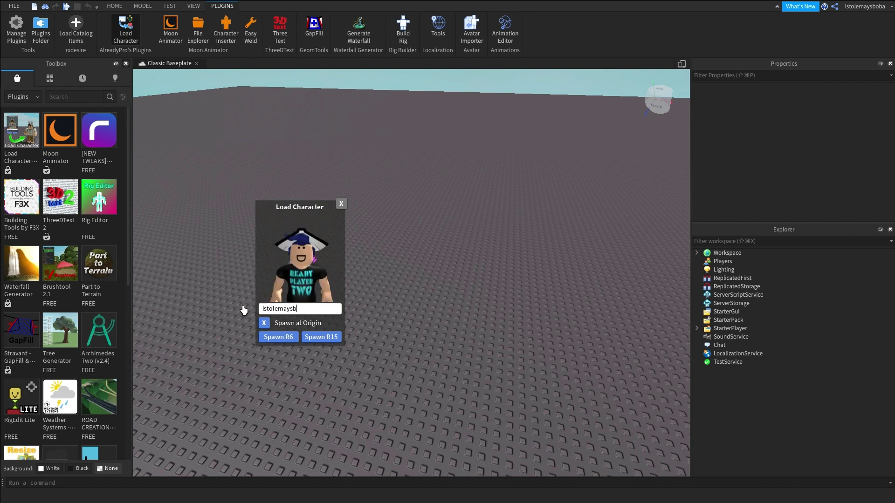
text(iob)
key(BackSpace)
key(BackSpace)
key(BackSpace)
text(oba)
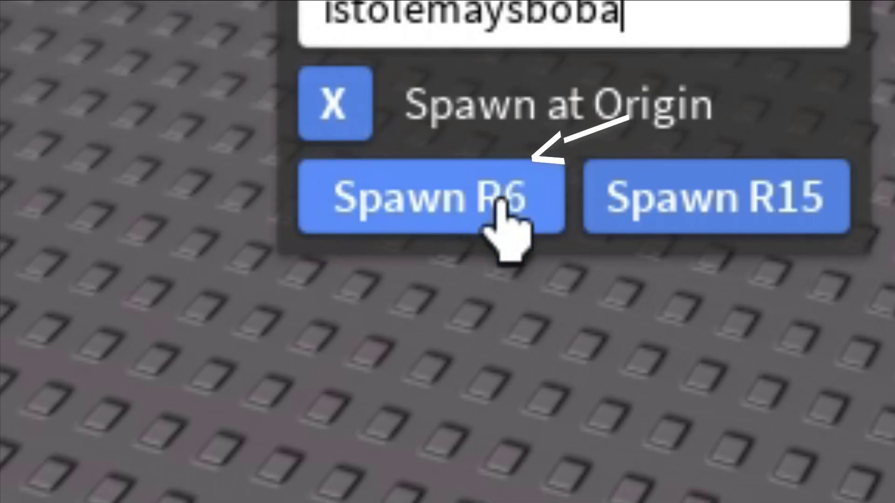
Spawn the avatar as an R6 character at the origin and close the Load Character window
click(494, 201)
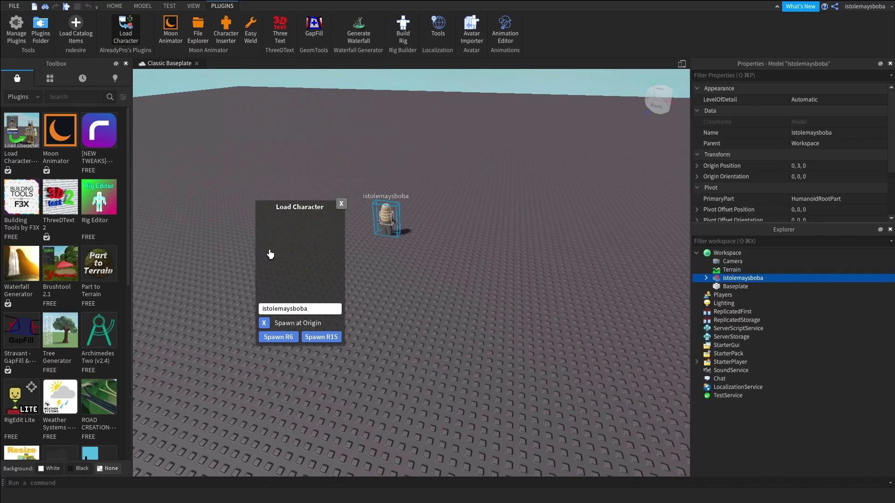
click(342, 205)
key(f)
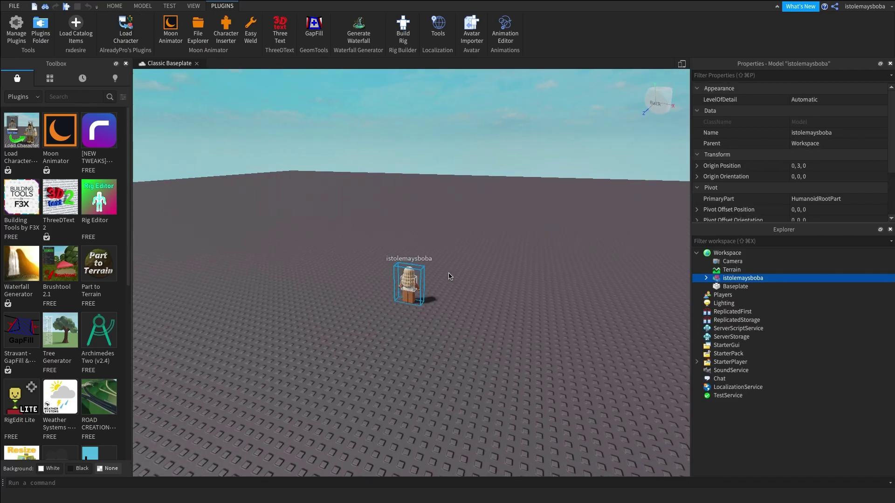
Examine the spawned character from the front, up close and from farther away, and deselect it
key(d)
key(w)
key(a)
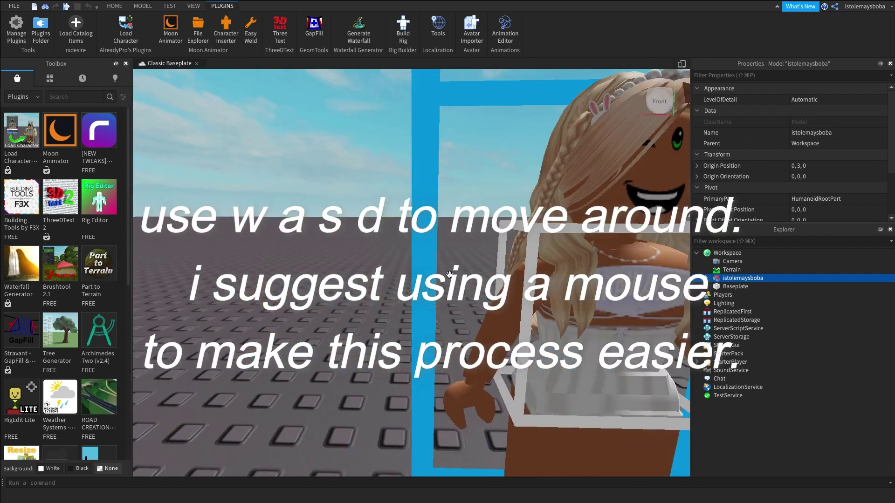
key(s)
key(d)
key(a)
key(s)
key(d)
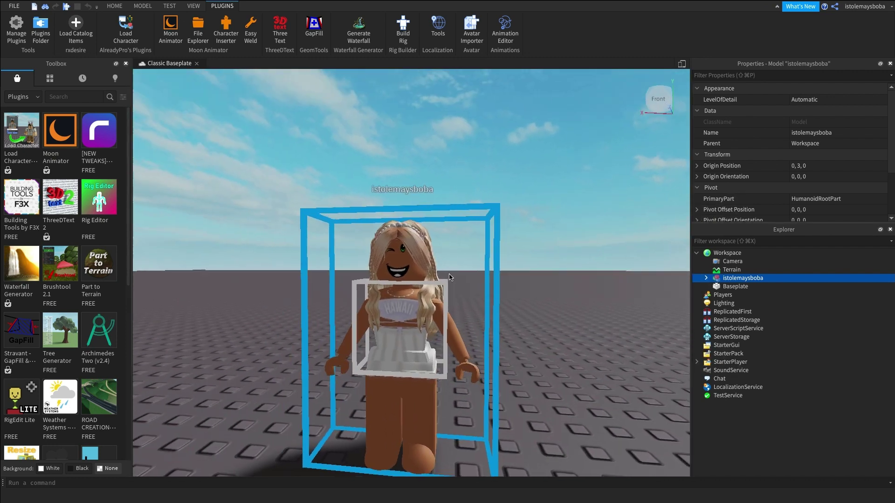
key(w)
key(s)
key(w)
key(s)
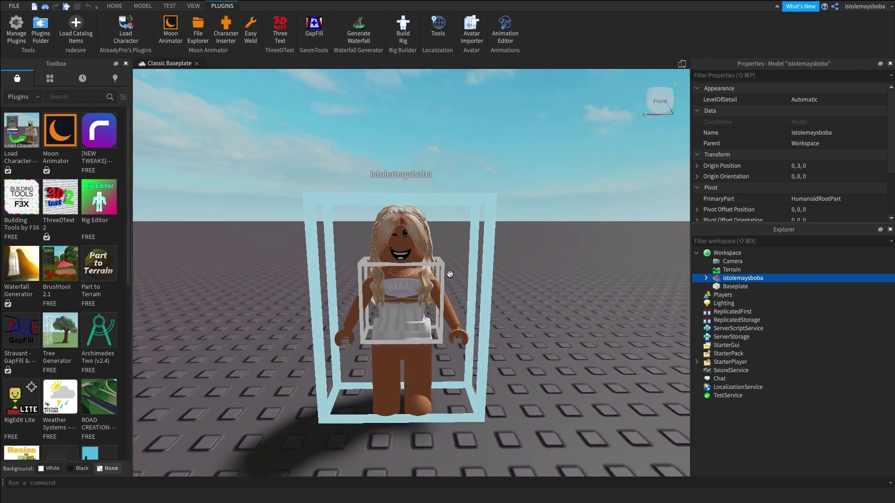
key(s)
right_drag(527, 336, 526, 335)
key(s)
key(d)
key(a)
key(w)
key(d)
key(a)
key(s)
key(a)
key(w)
key(s)
key(w)
key(a)
key(w)
key(d)
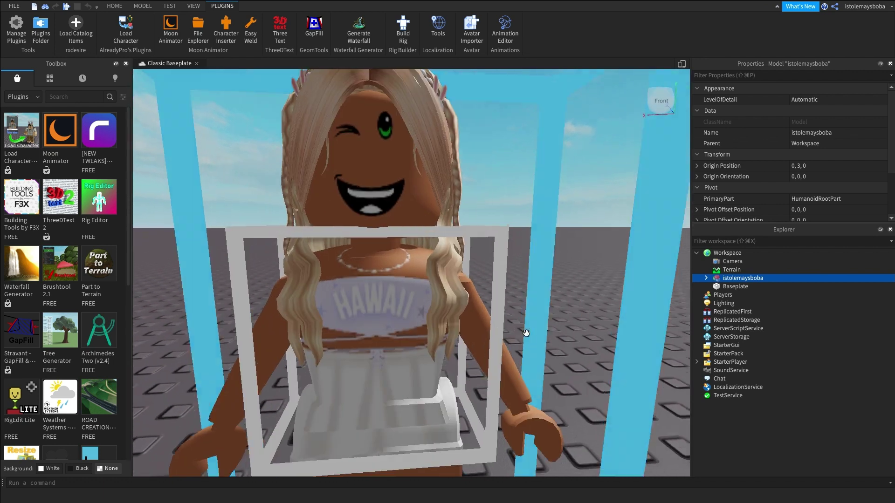
key(s)
scroll(526, 336, up, 1)
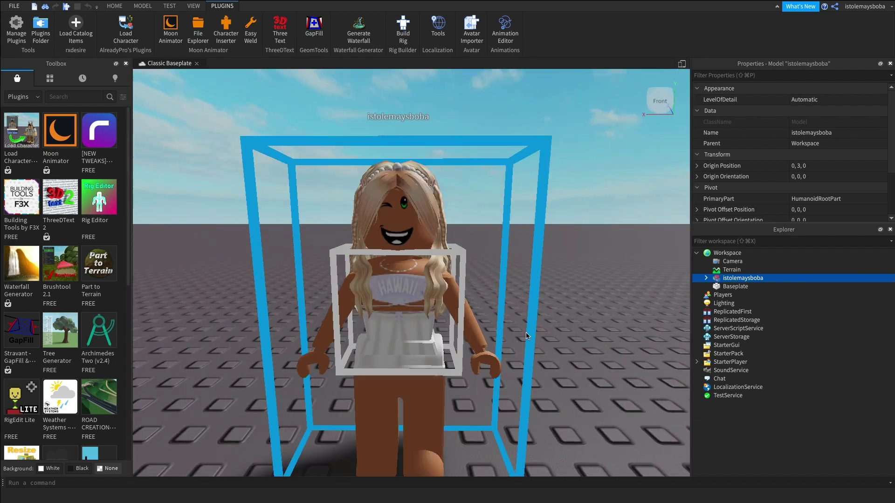
scroll(526, 335, down, 2)
scroll(525, 336, down, 2)
scroll(526, 336, up, 1)
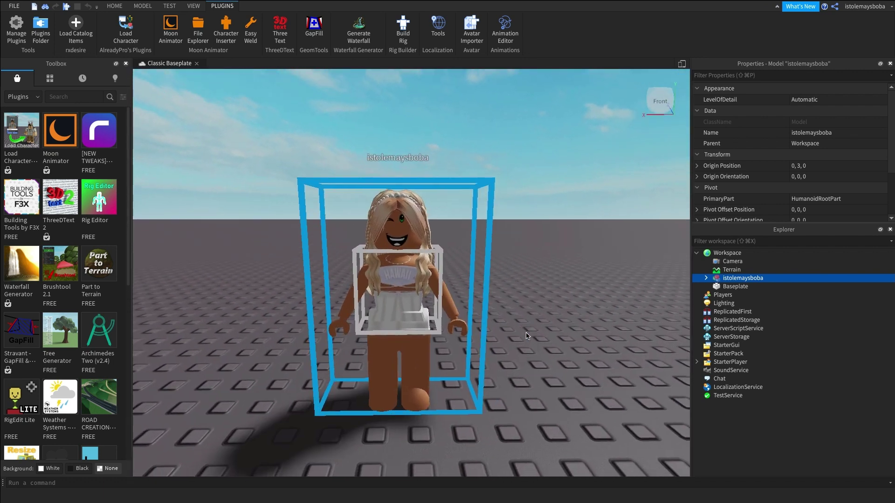
scroll(526, 336, down, 2)
click(526, 336)
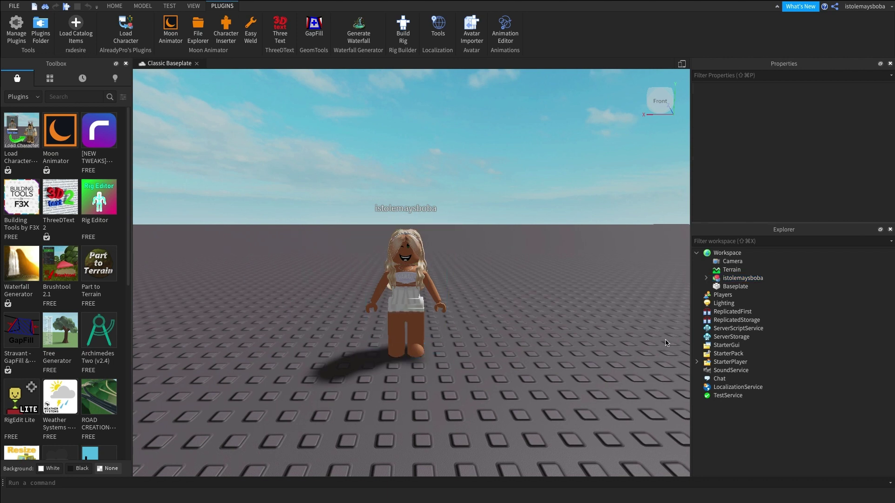
scroll(592, 332, up, 6)
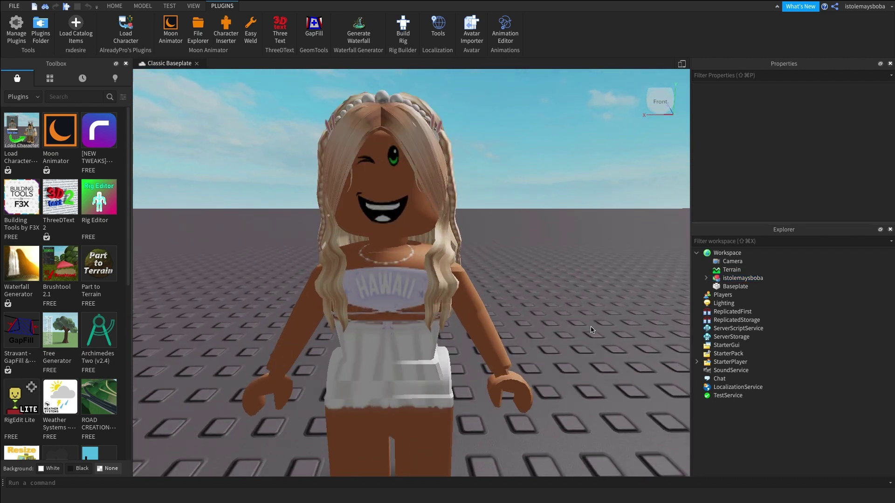
scroll(591, 330, down, 4)
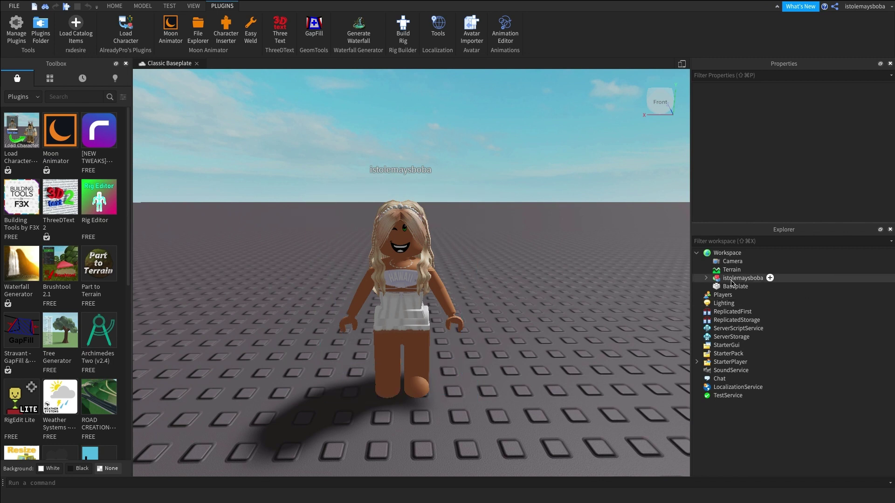
Delete the face decal from the Head of the spawned character model
click(706, 279)
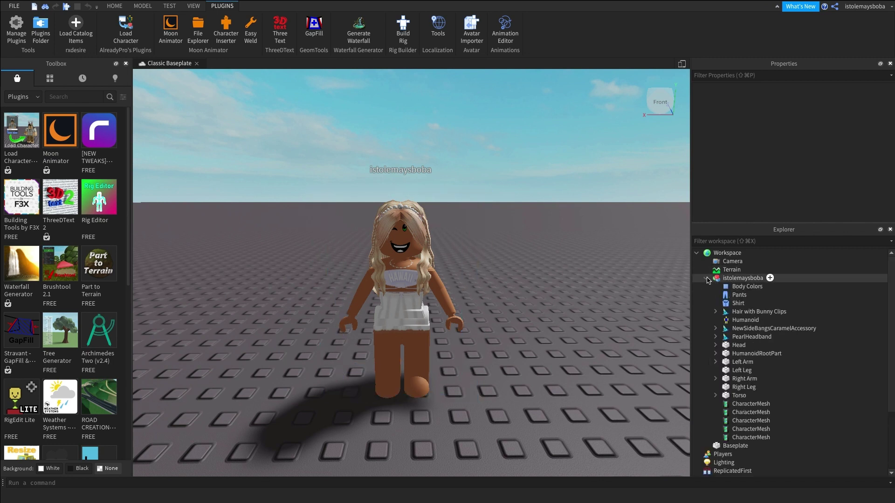
click(715, 345)
click(746, 395)
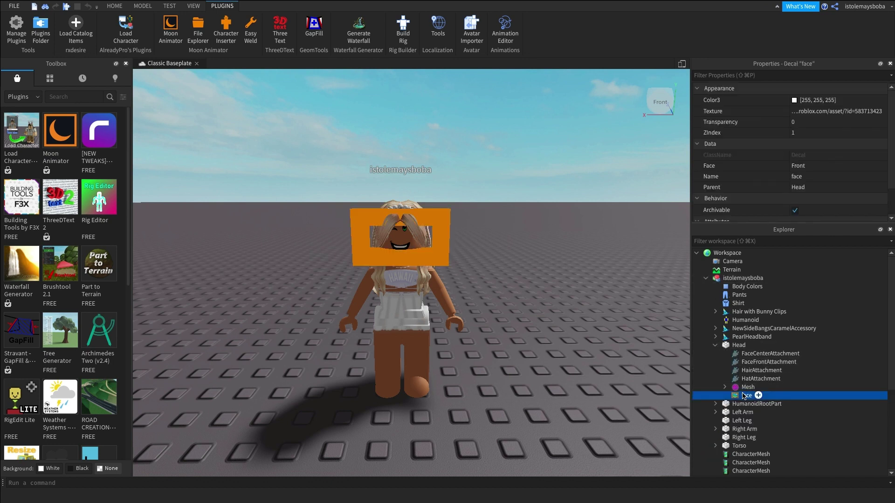
key(Delete)
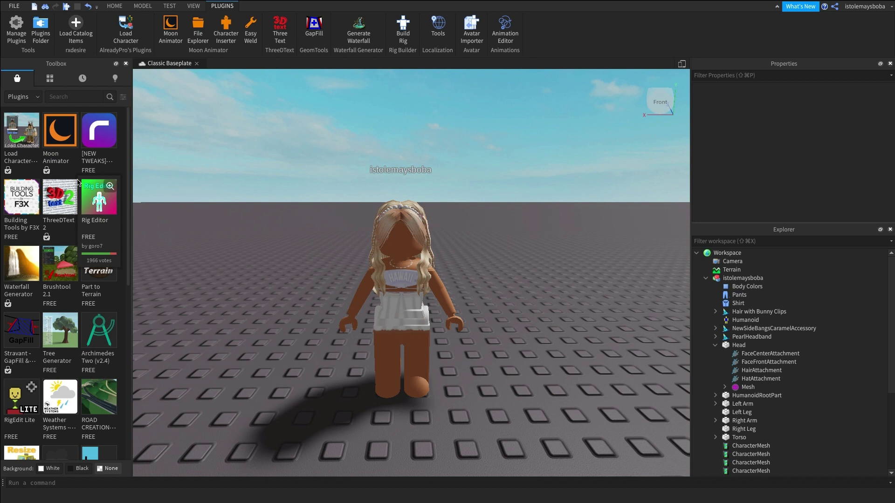
Switch the Toolbox category to Images and search for "sshf"
click(23, 98)
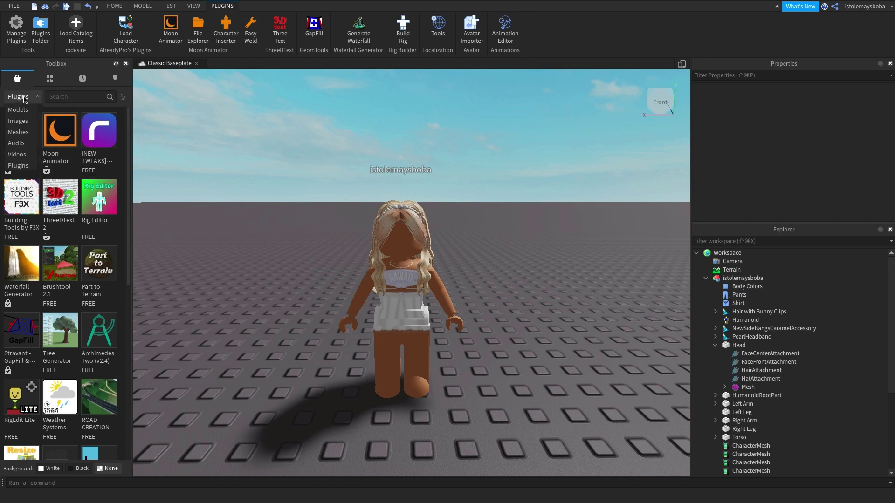
click(20, 120)
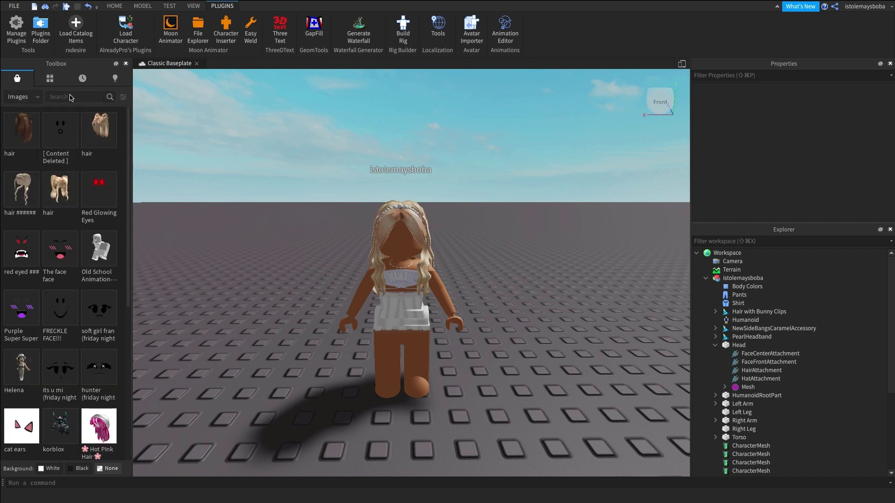
click(71, 98)
text(sshf)
key(Return)
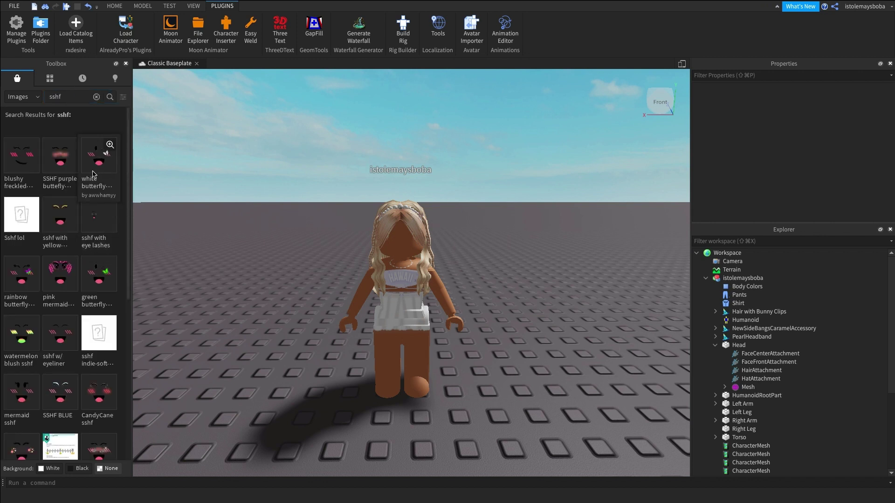
Apply a butterfly sshf face image from the search results to the character's head and check the new face up close
scroll(85, 329, down, 3)
scroll(86, 332, down, 3)
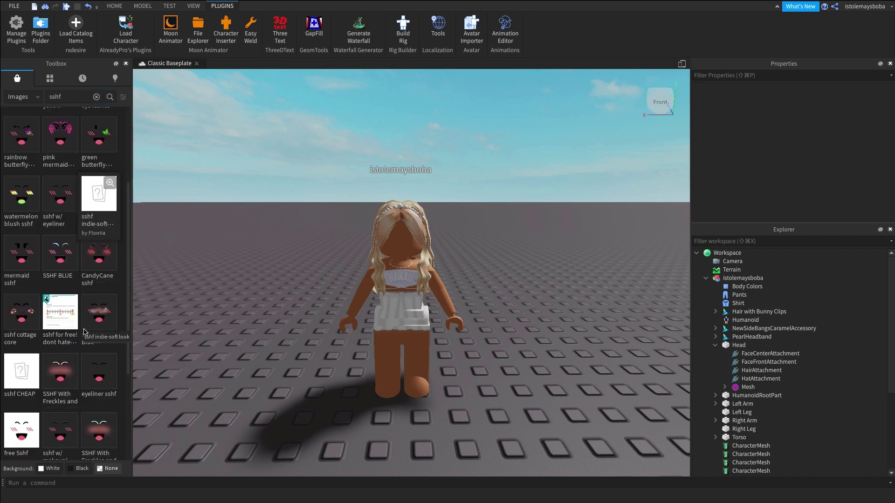
drag(54, 301, 394, 256)
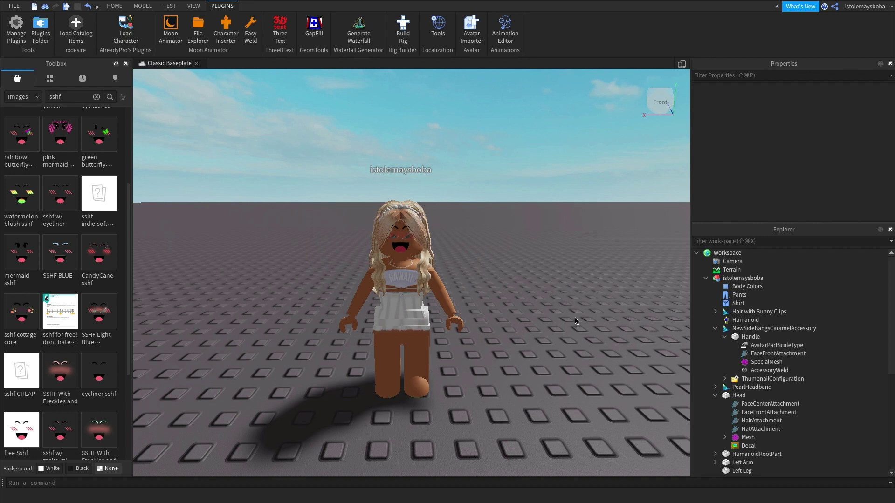
key(f)
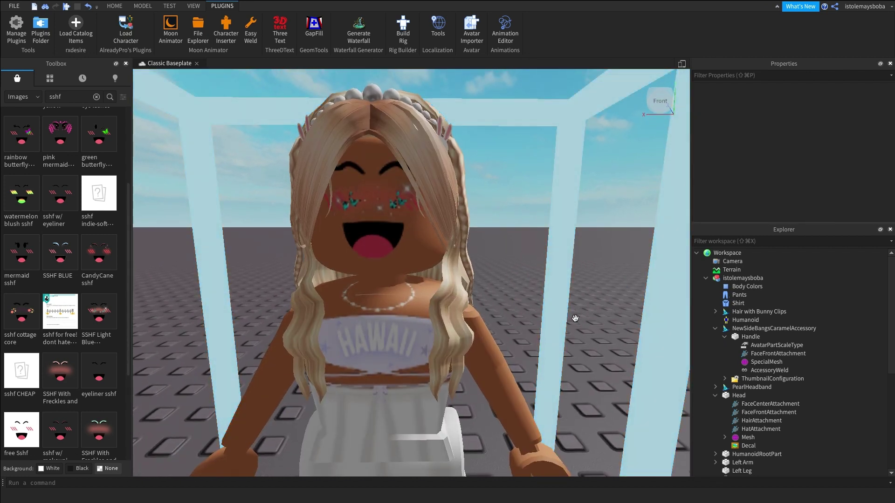
scroll(576, 319, down, 10)
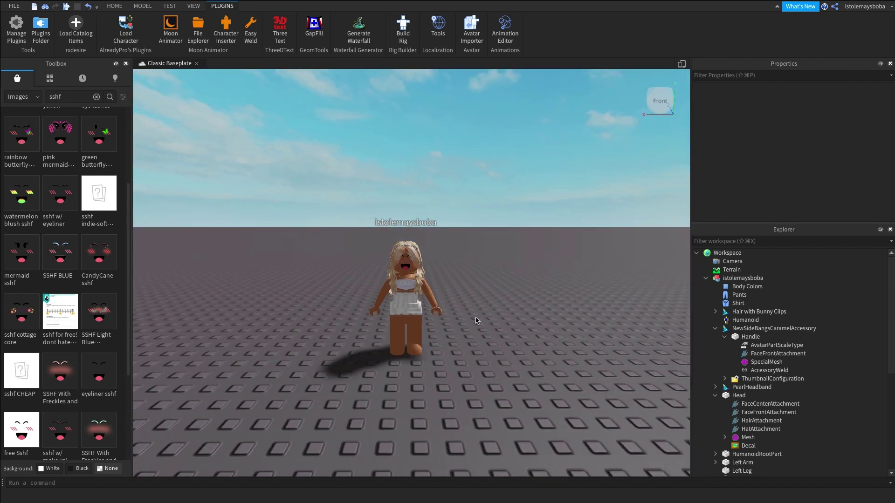
Export the character model as "tutorial" to the gfx stuff folder, and delete the character from the baseplate
click(708, 280)
right_click(736, 279)
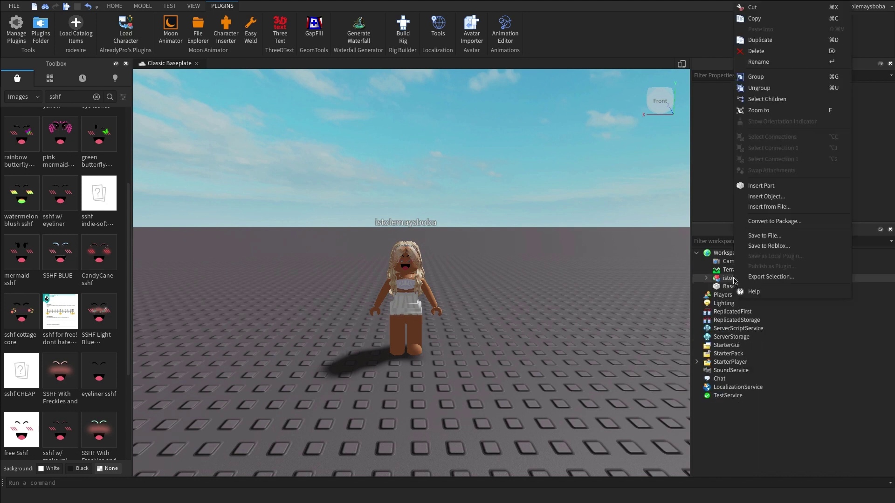
click(768, 278)
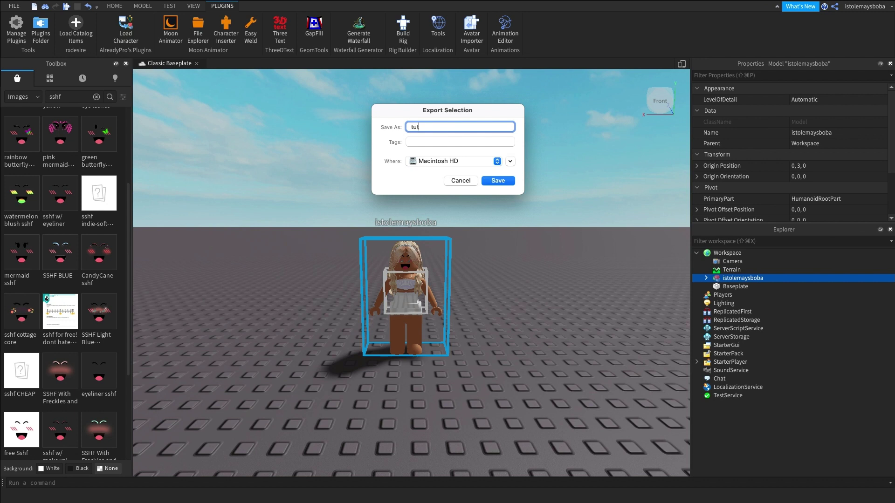
click(497, 162)
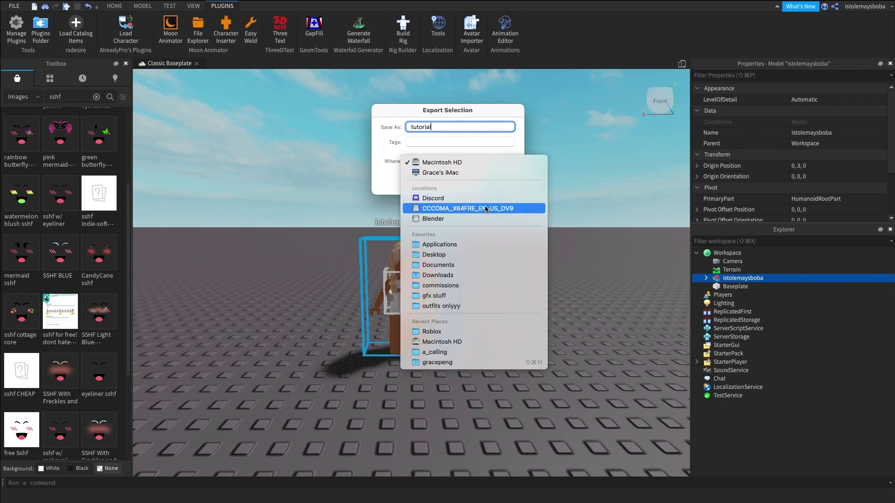
click(454, 296)
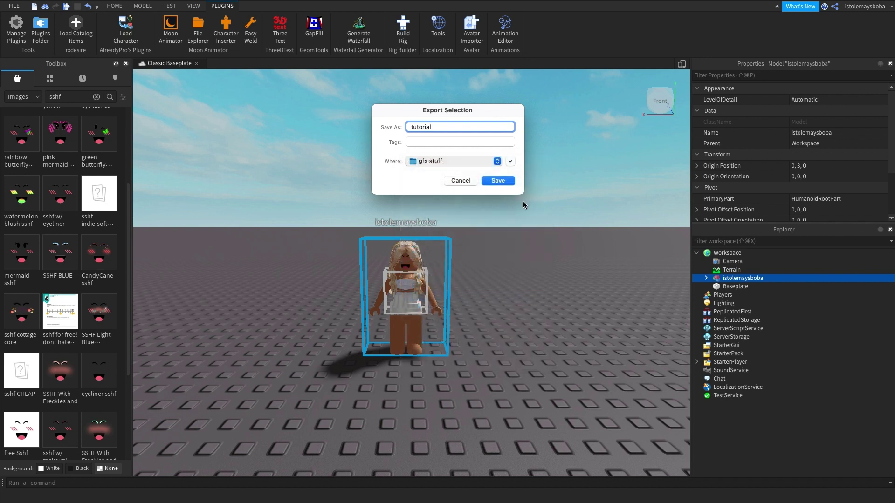
click(504, 182)
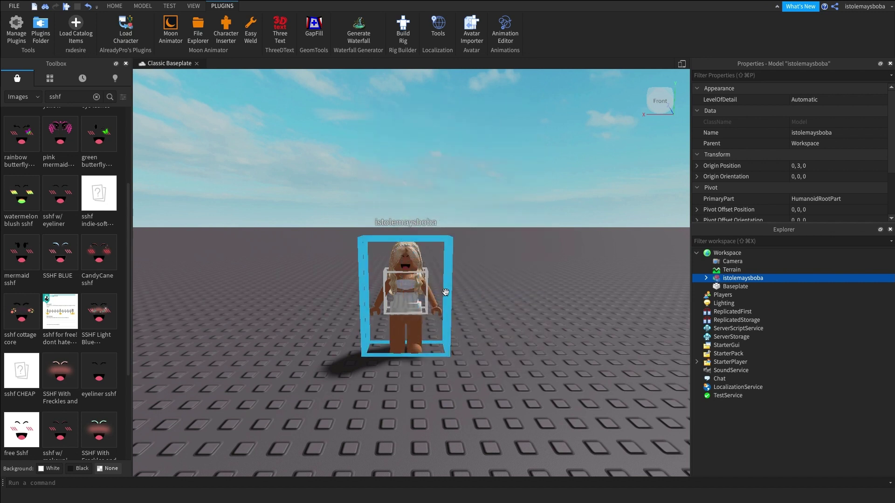
right_drag(521, 278, 533, 294)
key(Delete)
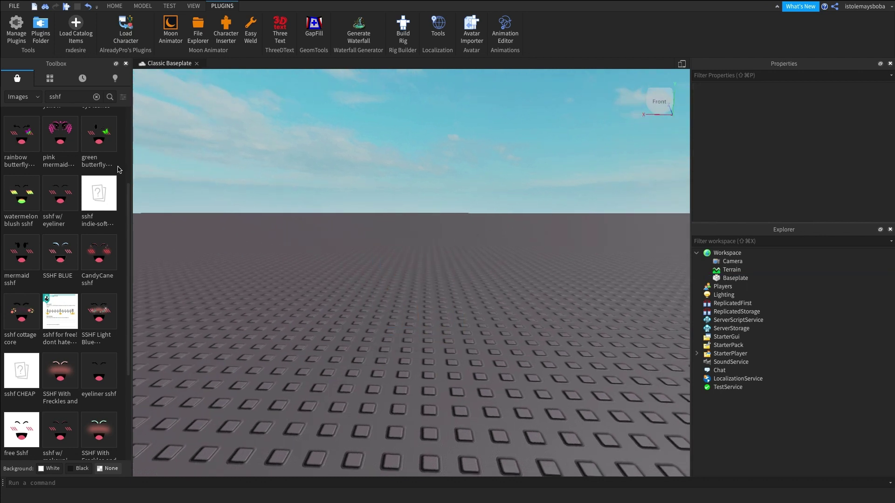
Switch the Toolbox category to Models and start filtering the models by a creator's username
click(20, 96)
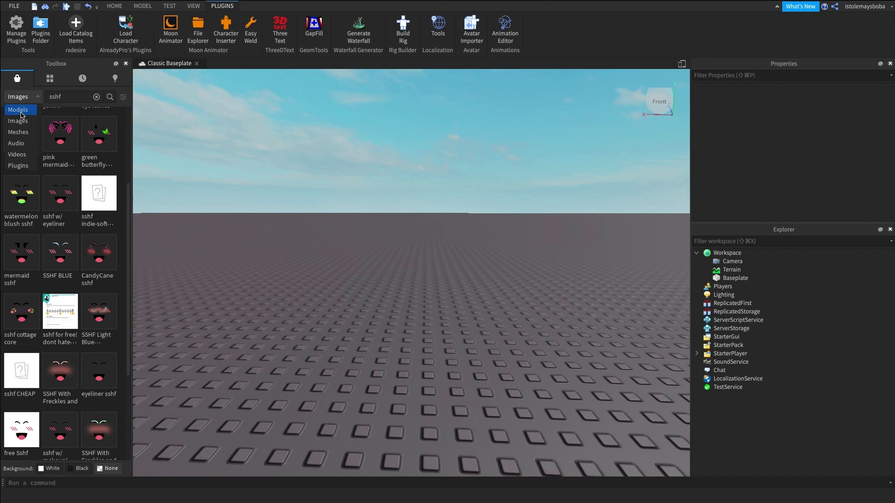
click(21, 109)
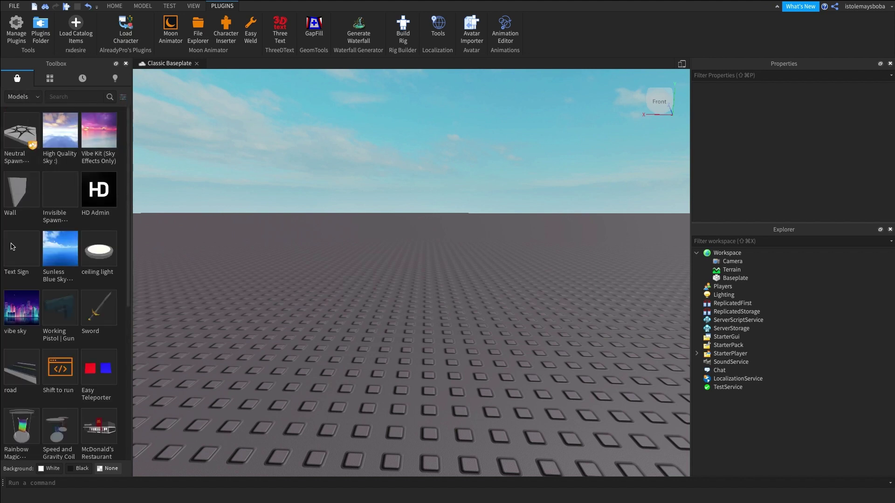
click(123, 98)
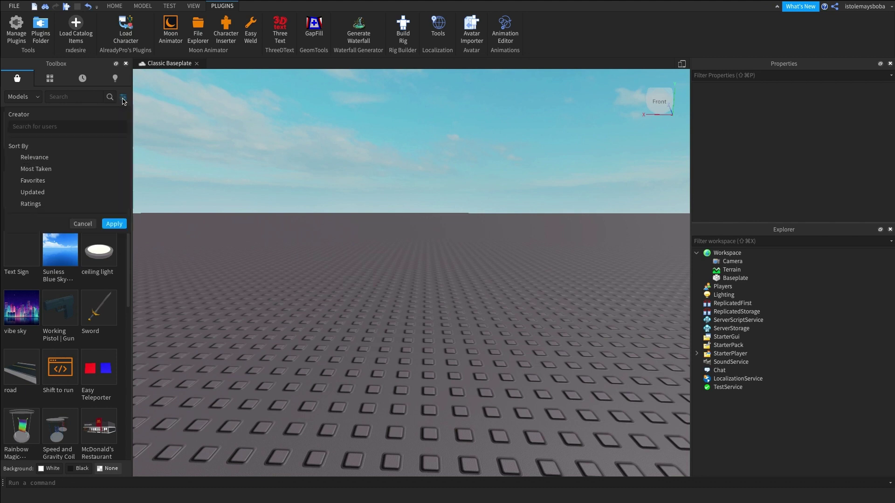
click(67, 127)
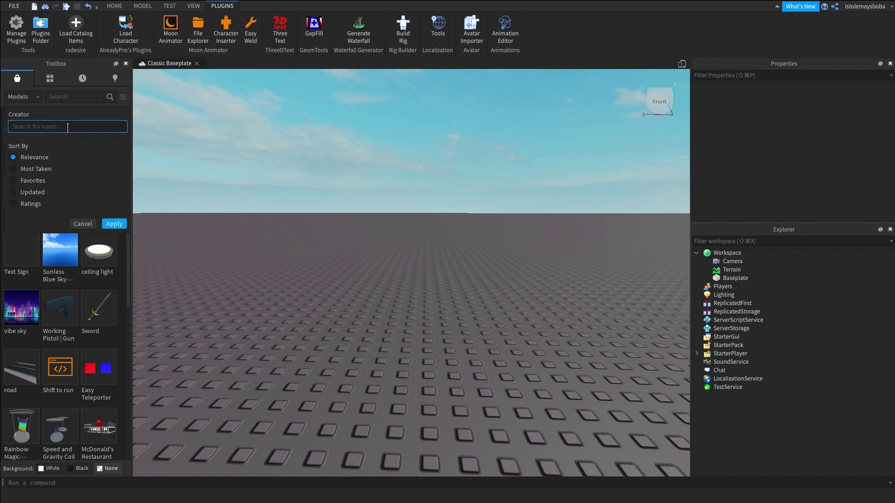
text(c)
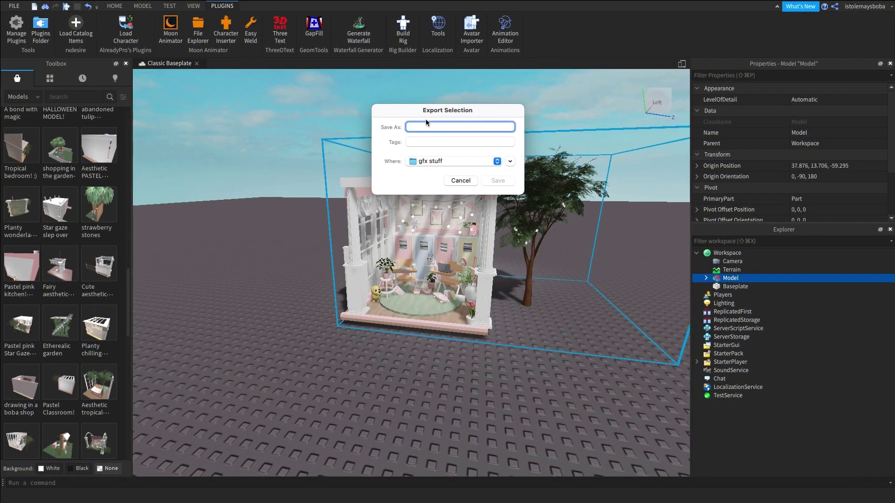
Export the selected room scene model under the name "aest" to the gfx stuff folder
text(aest)
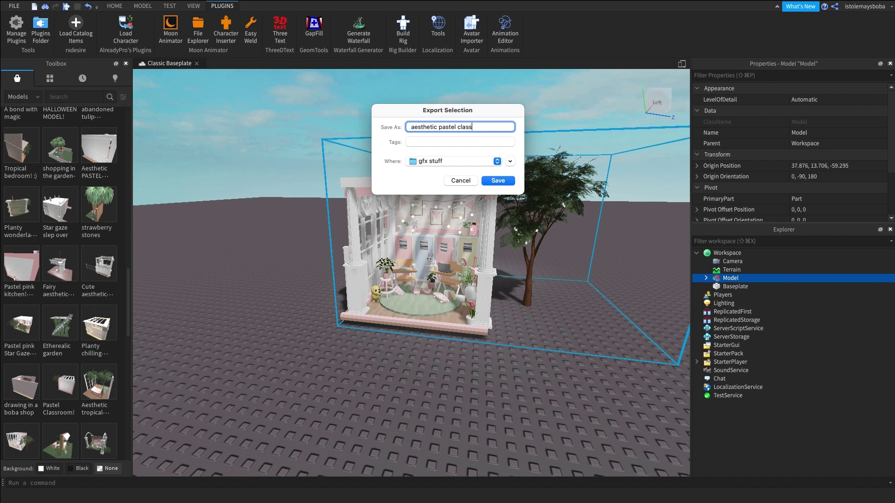
click(496, 180)
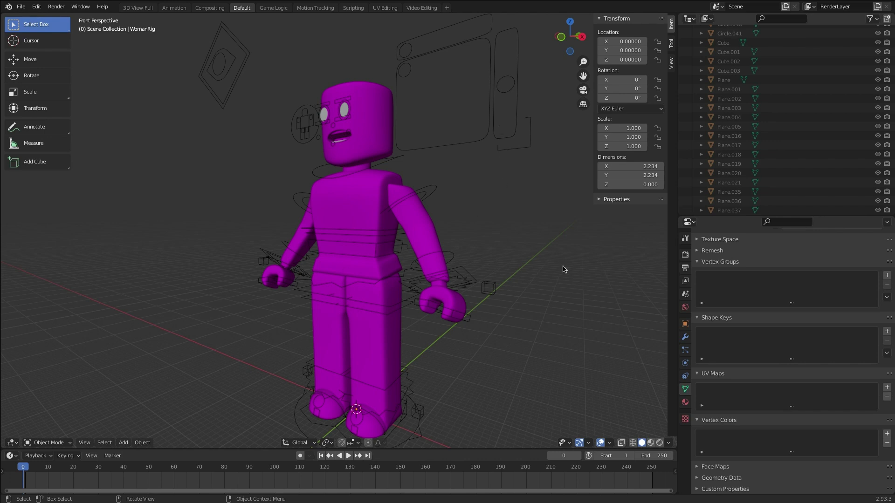
Switch to Blender and delete the woman rig's head together with its eyes, mouth and facial controls
key(shift)
click(379, 92)
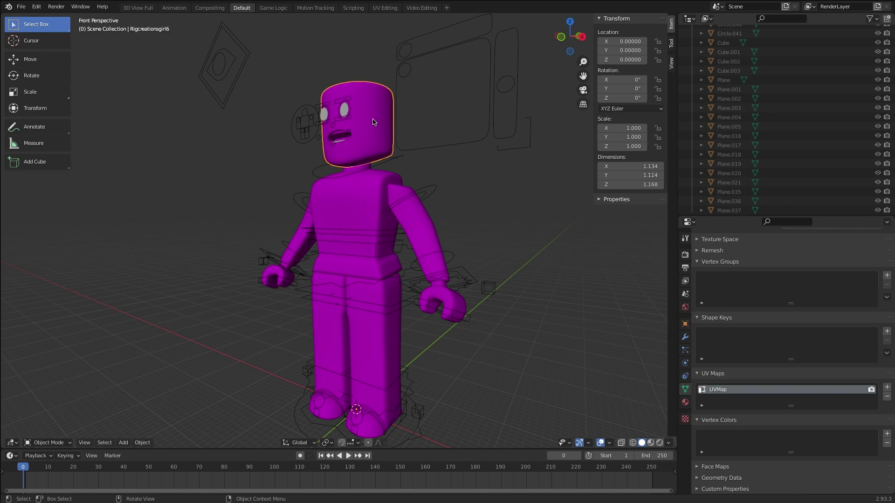
key(b)
drag(327, 79, 378, 135)
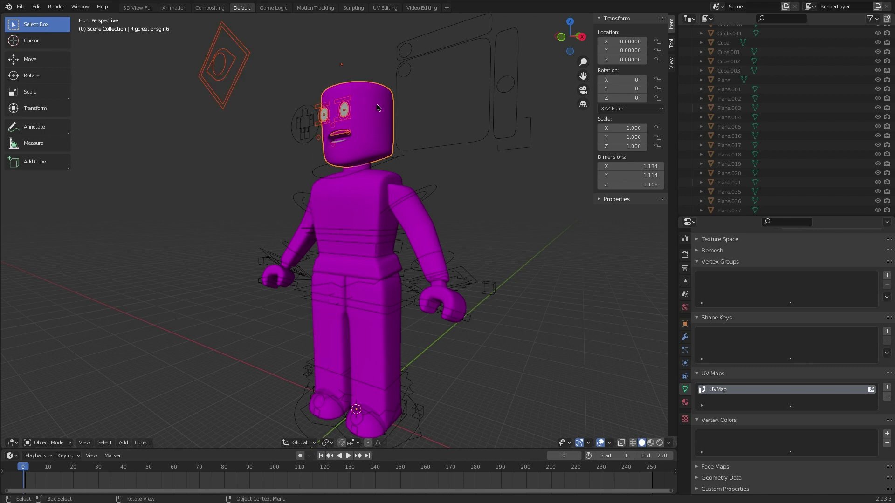
key(x)
click(376, 117)
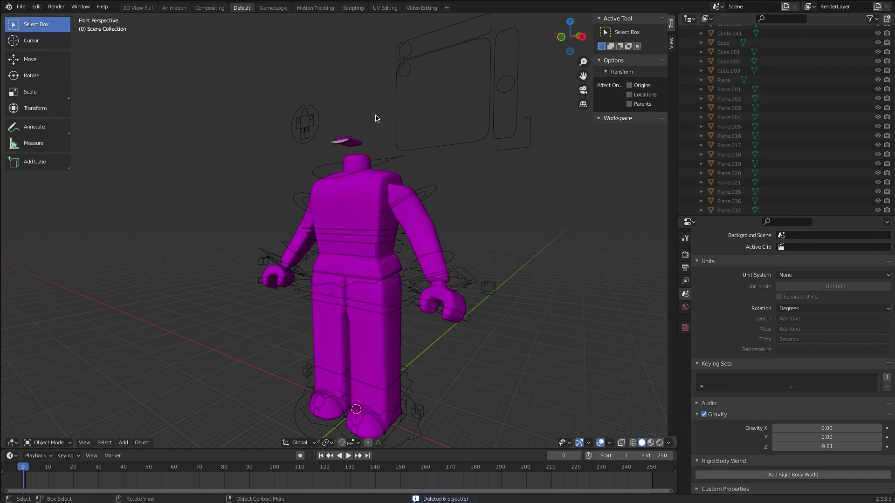
click(358, 142)
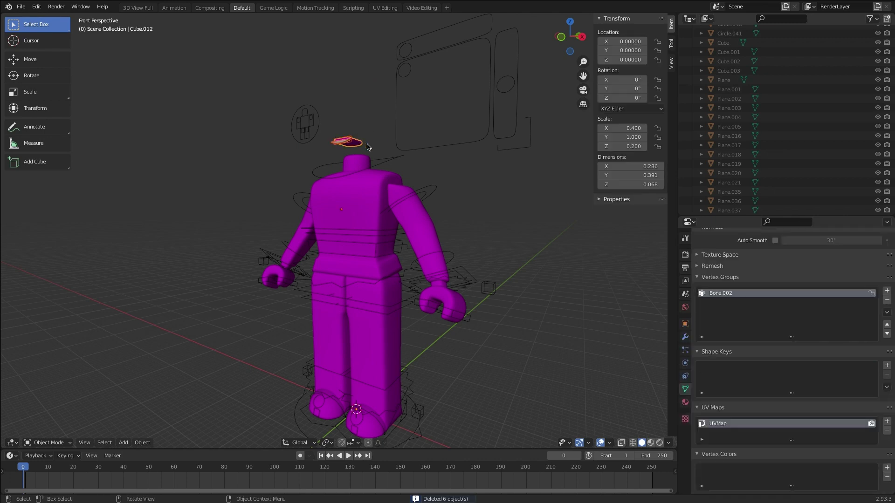
key(Delete)
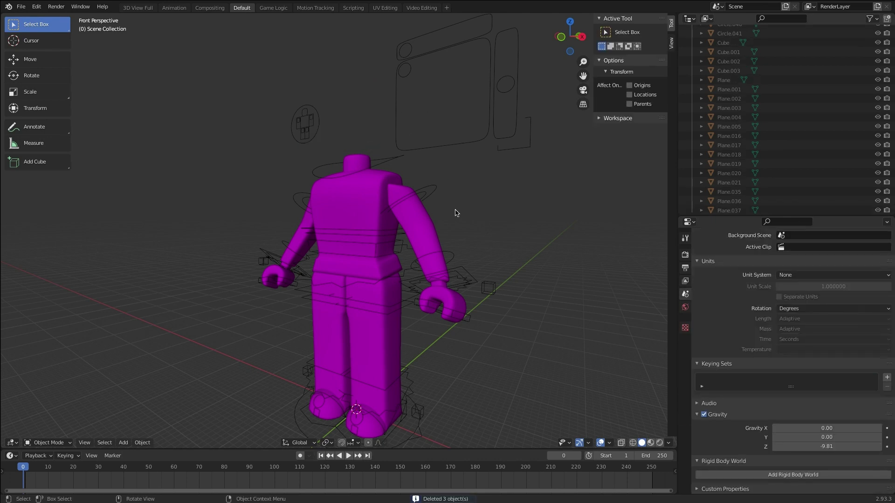
Select the rig's arm beside the torso and show its material in the Shader Editor
click(432, 224)
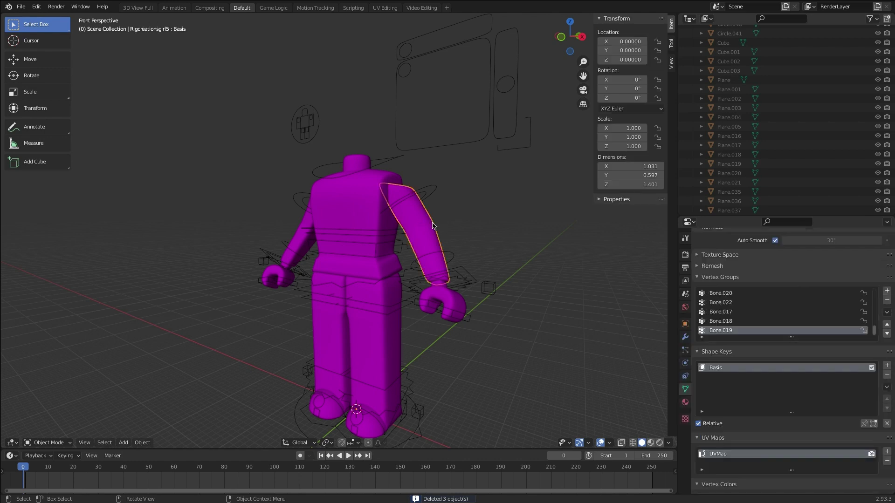
click(389, 181)
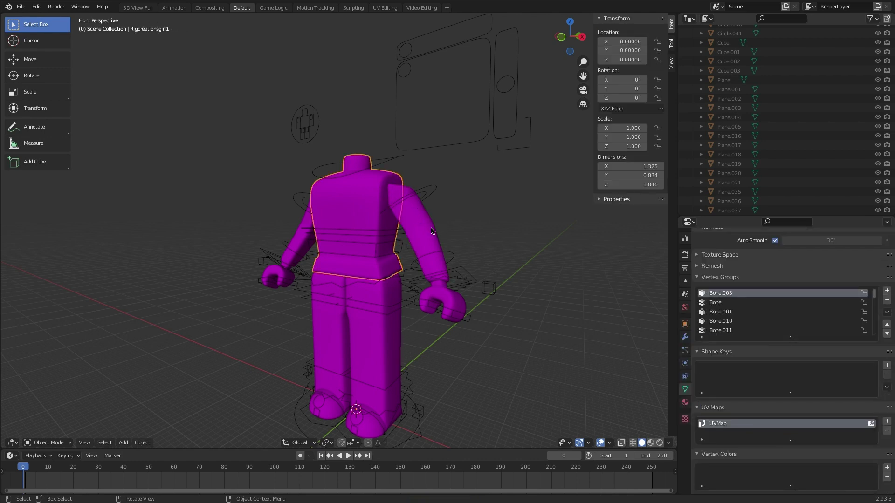
click(431, 232)
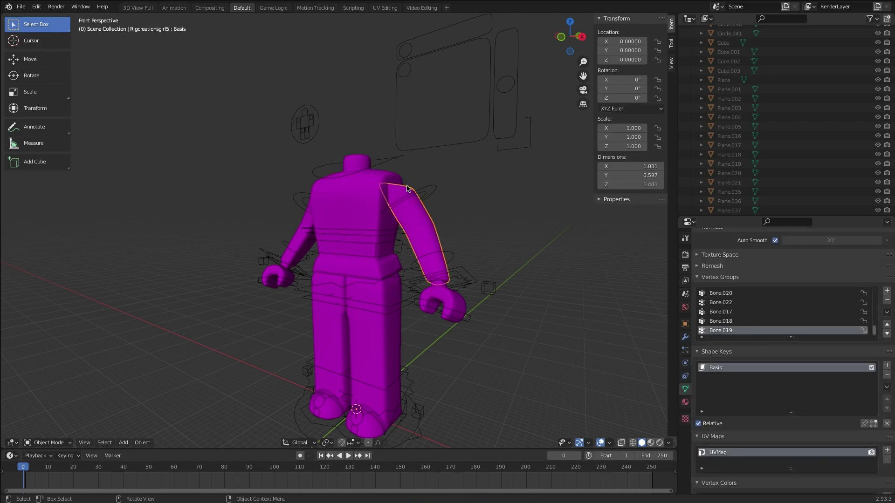
click(12, 443)
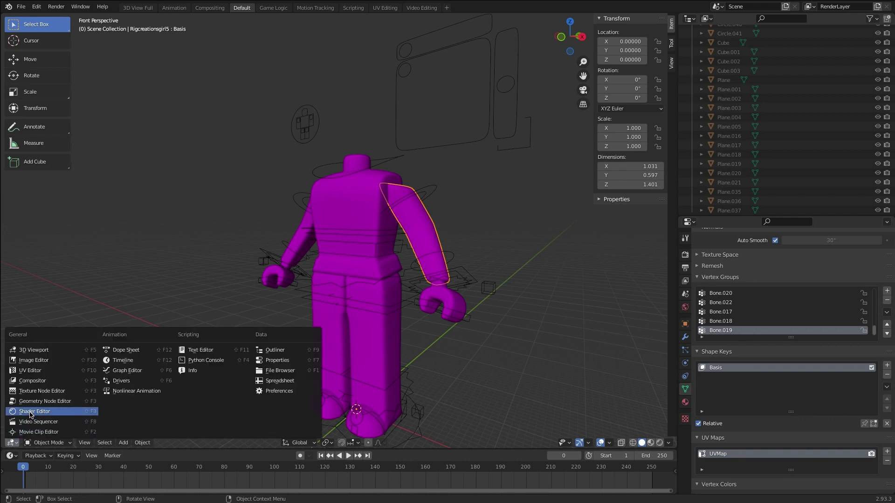
click(31, 412)
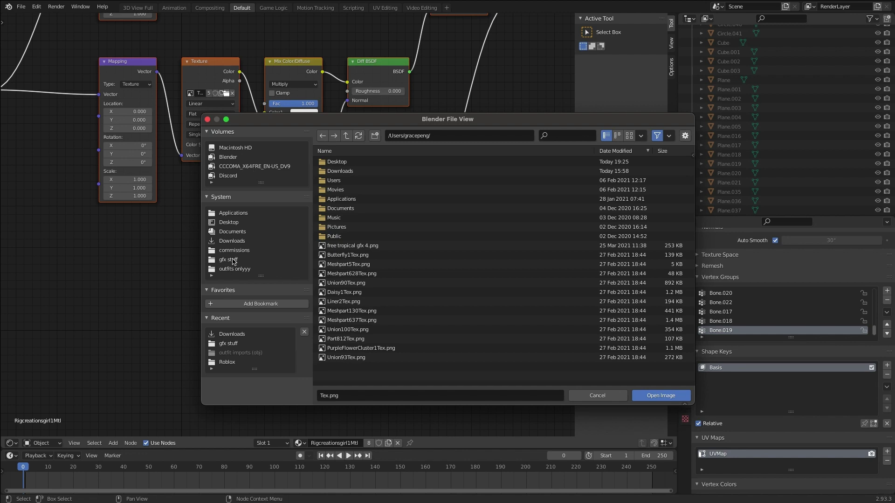
Load the texture PNG named after the avatar from the gfx stuff folder into the rig material's Texture node, and return to the 3D Viewport
click(233, 260)
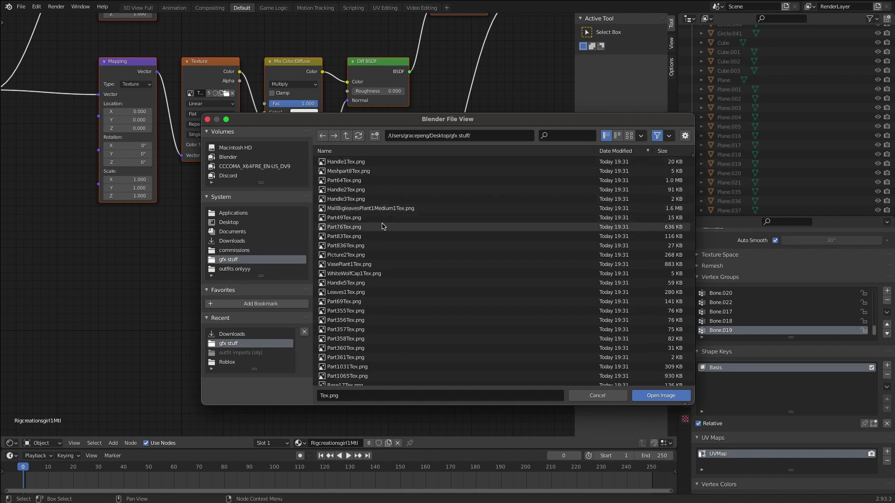
scroll(597, 279, down, 5)
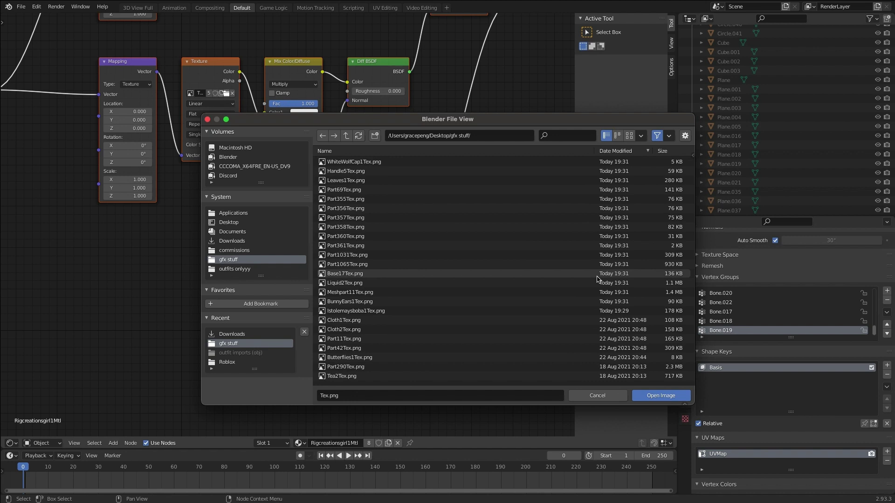
scroll(590, 284, down, 1)
click(574, 292)
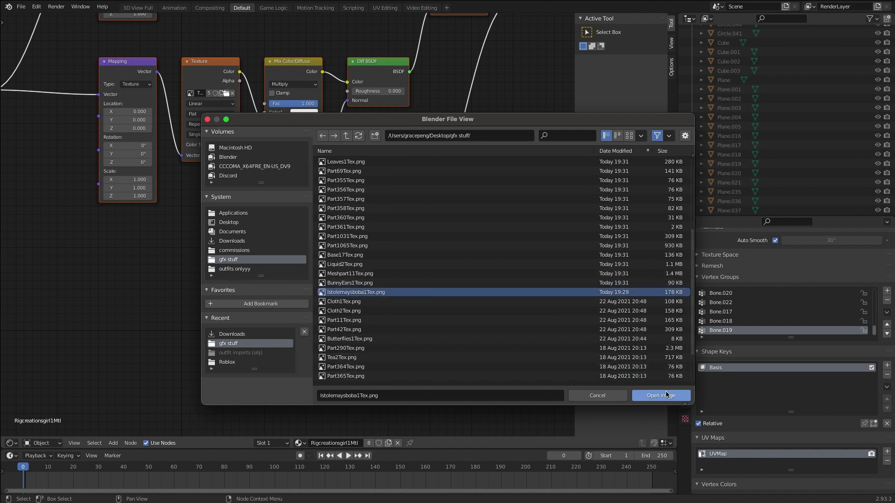
click(665, 395)
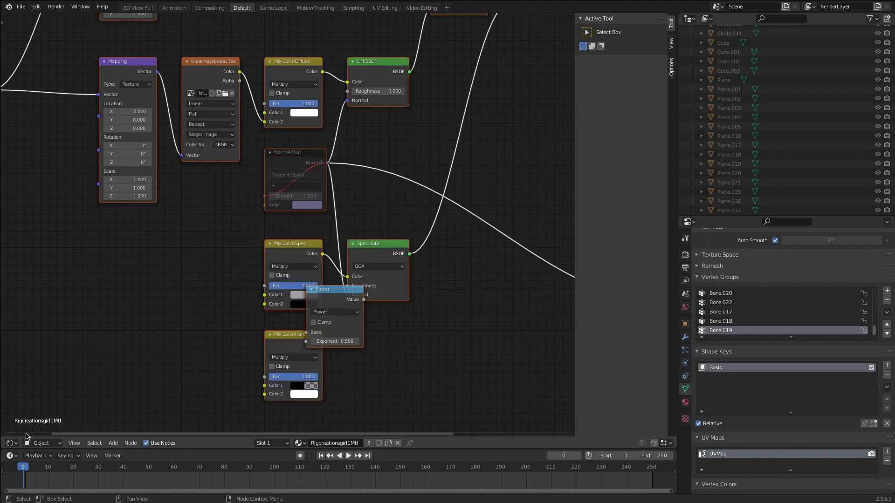
click(10, 443)
click(32, 351)
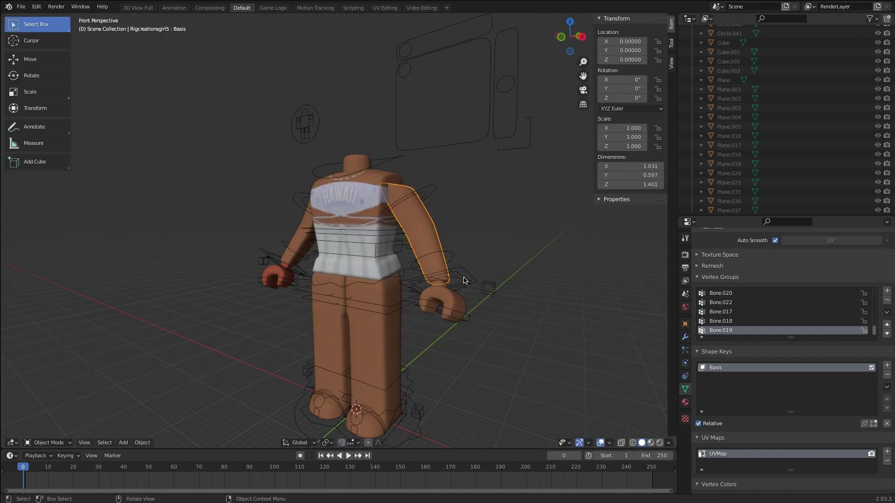
key(shift+grave)
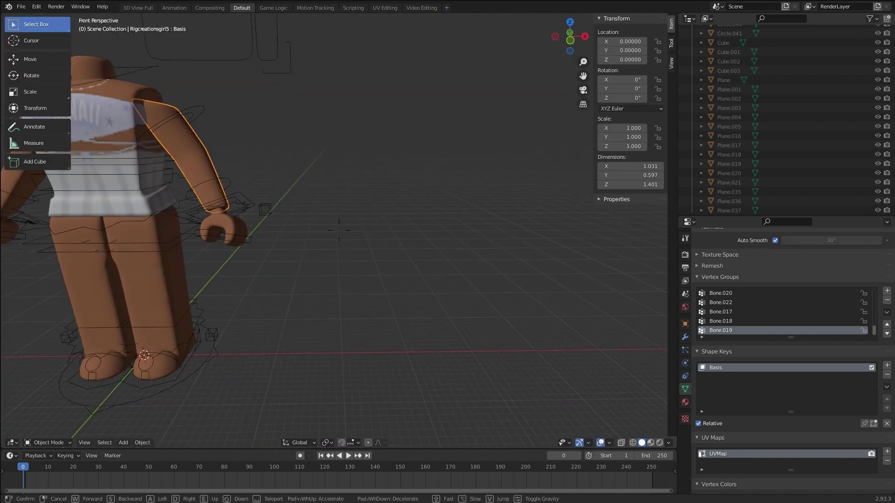
Import the avatar model into the scene with its geometry split by object and by group
key(s)
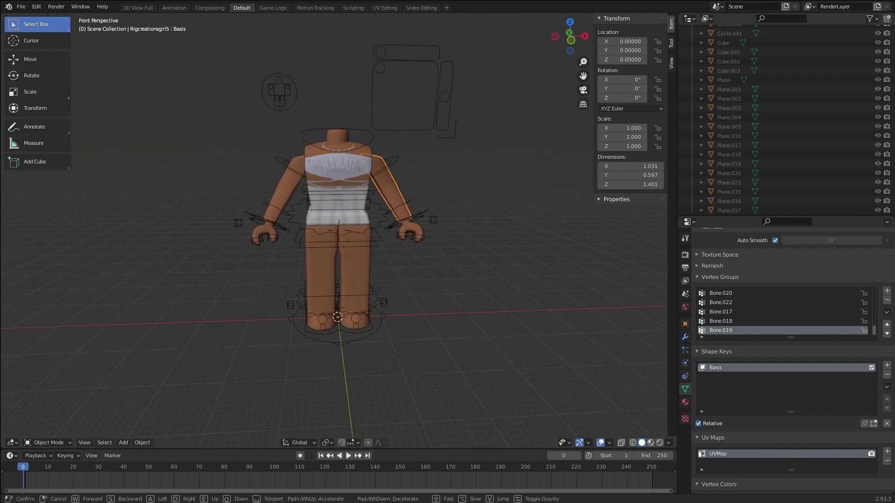
key(w)
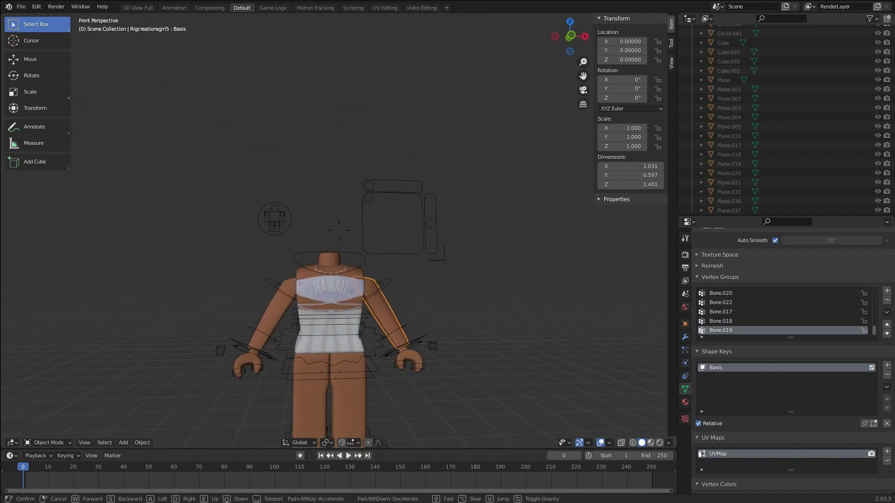
key(s)
key(w)
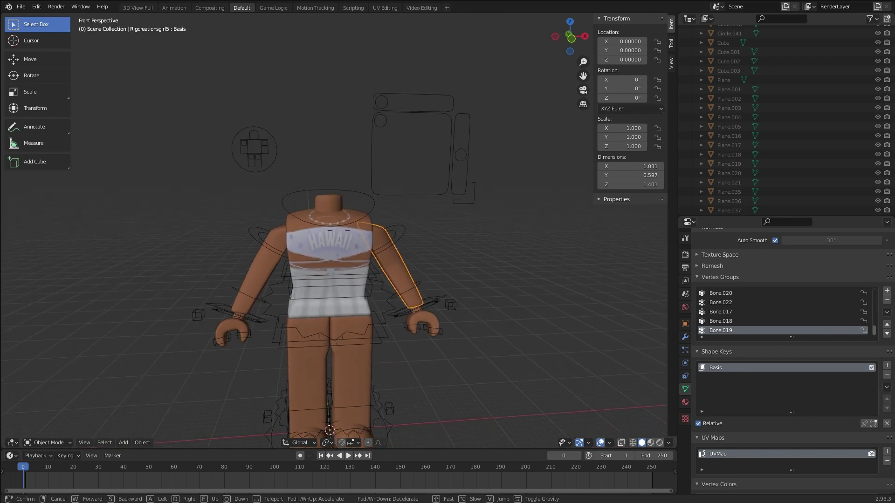
key(s)
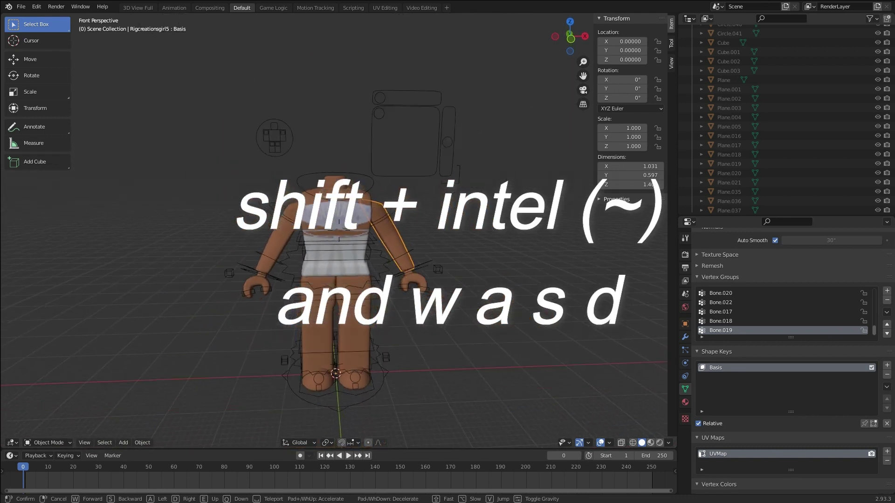
click(339, 231)
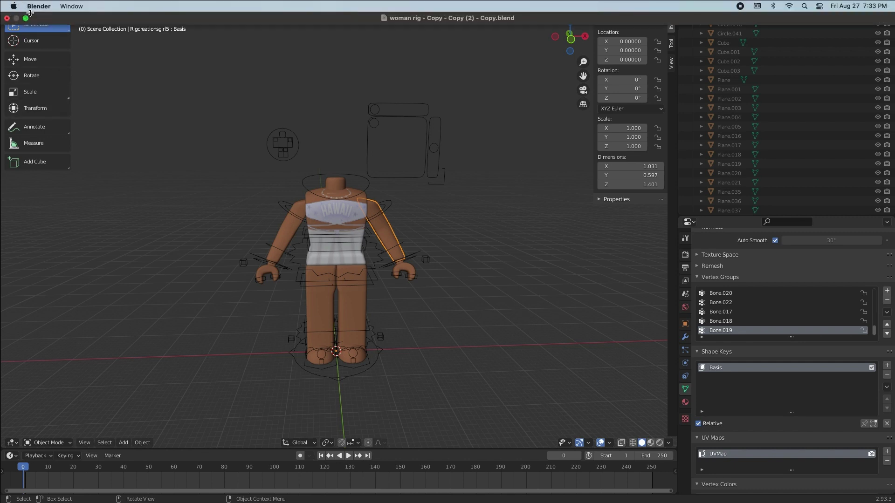
click(21, 6)
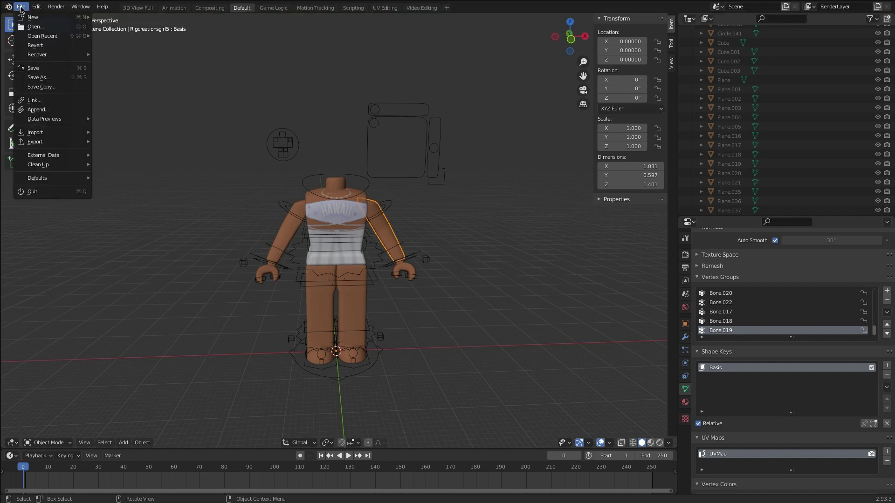
mouse_move(40, 134)
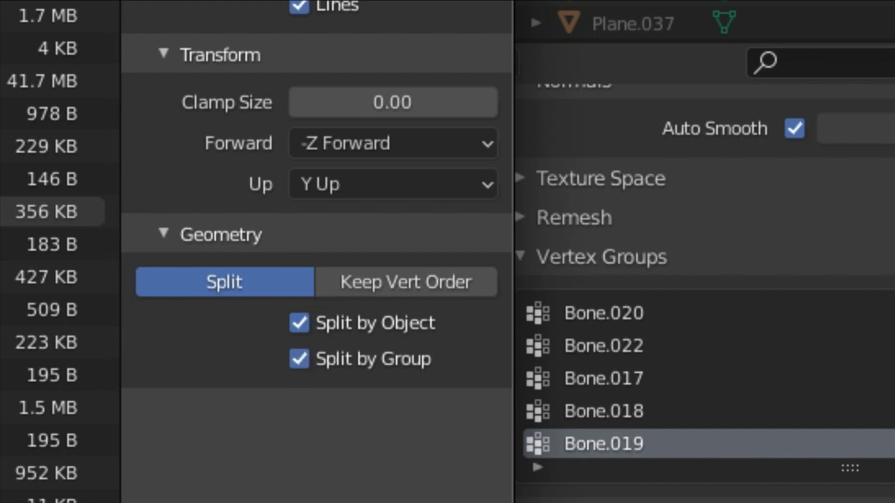
key(Escape)
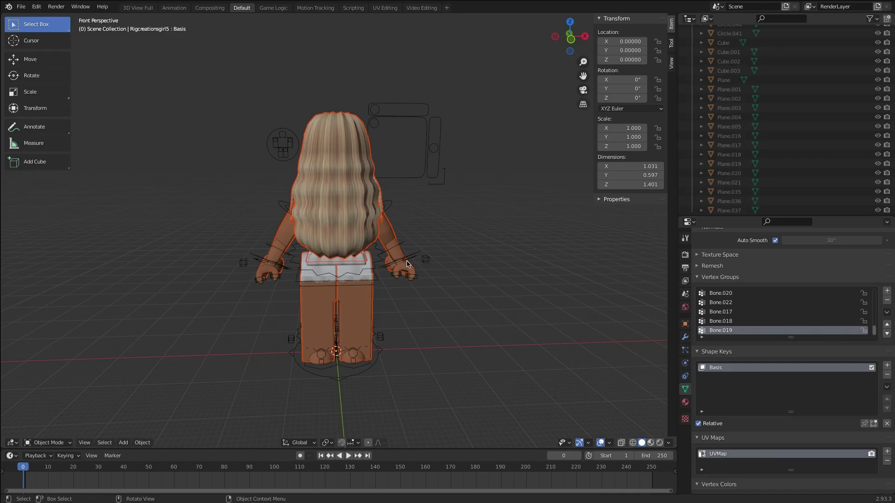
Rotate the imported avatar about Z to about 175° so it faces front, and move it beside the rig at about X 4.1
click(31, 77)
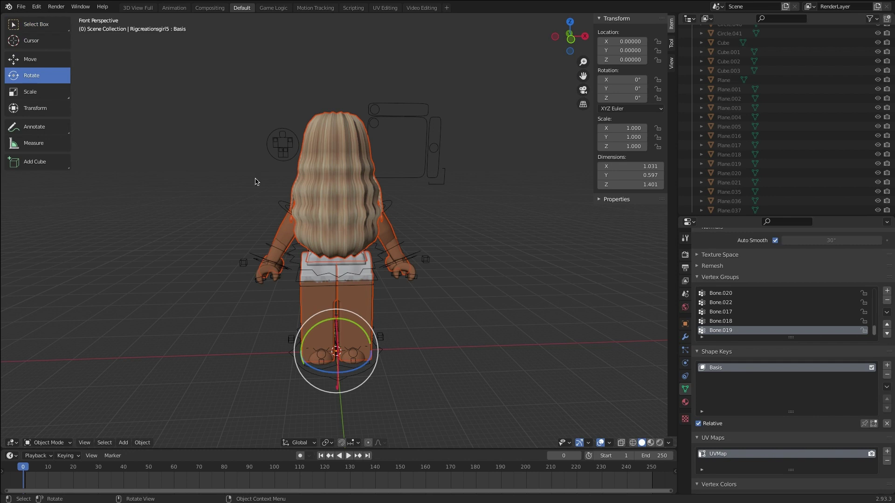
drag(371, 354, 208, 257)
click(31, 59)
drag(380, 350, 536, 369)
click(58, 81)
Select the imported avatar's head, hair and head accessories and join them into one object
key(shift+grave)
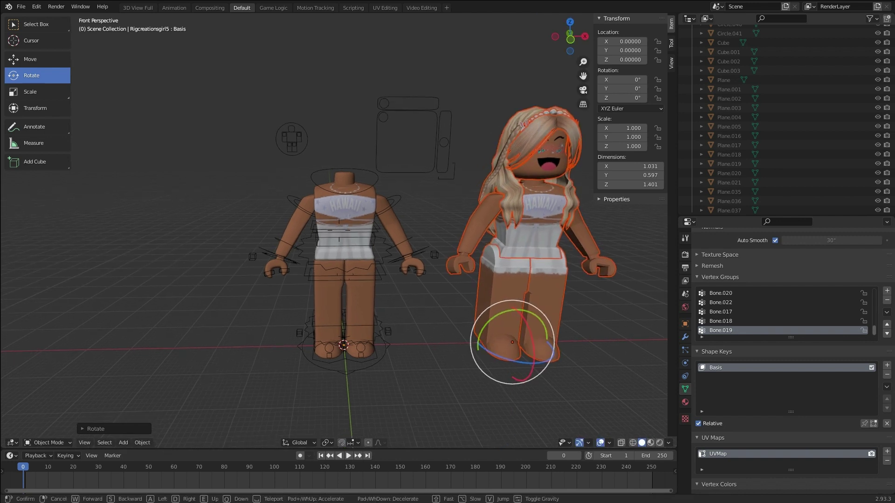
key(d)
key(w)
key(w)
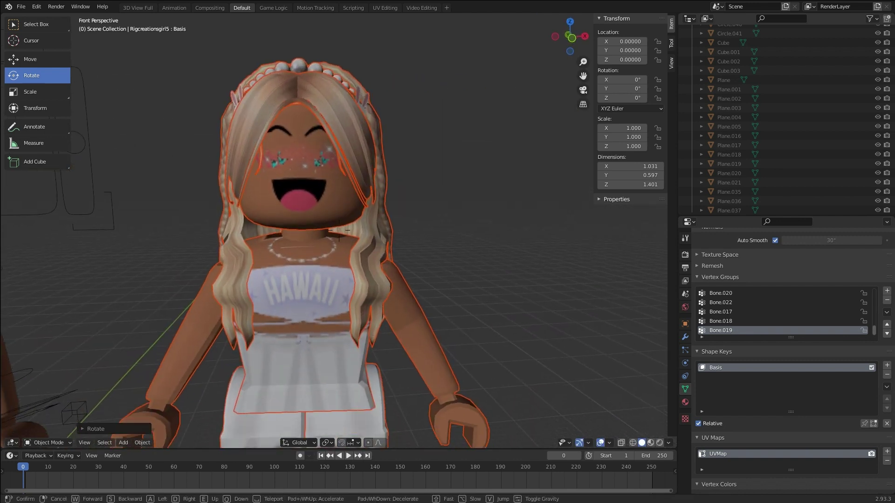
key(s)
click(337, 224)
click(290, 163)
click(351, 186)
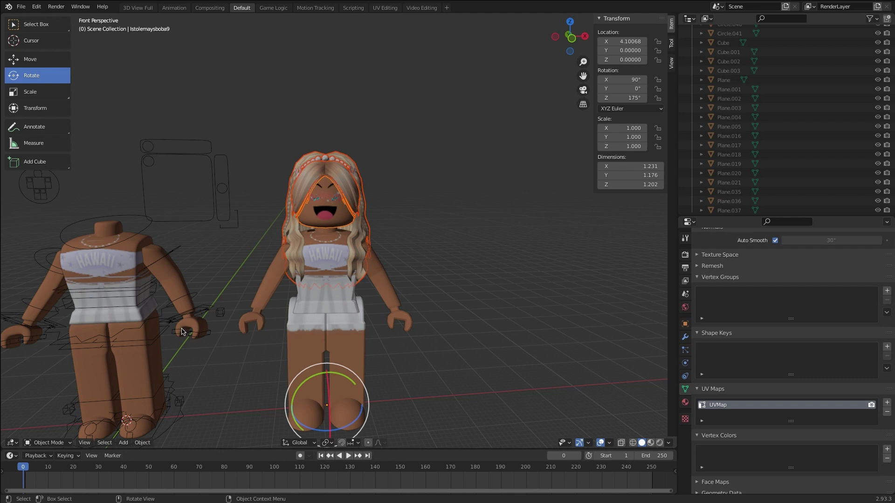
key(ctrl+j)
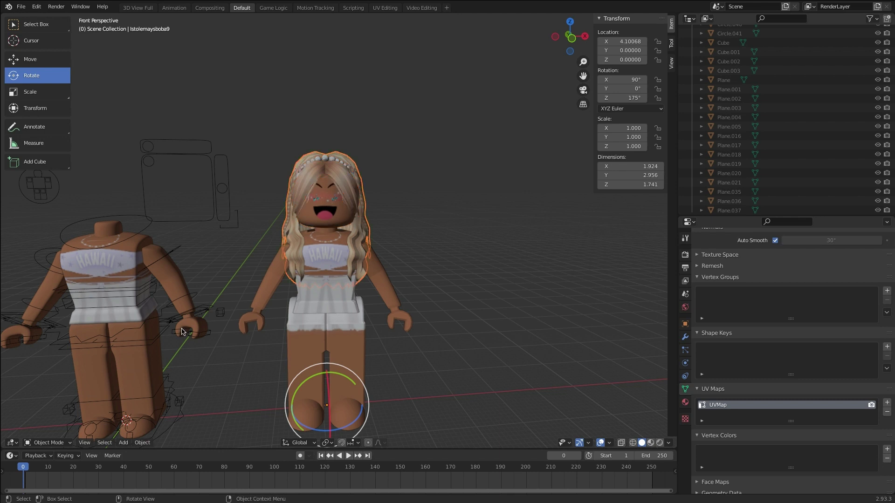
Set the joined head's origin to its geometry and move it along X to about 0, onto the rig's neck
click(148, 444)
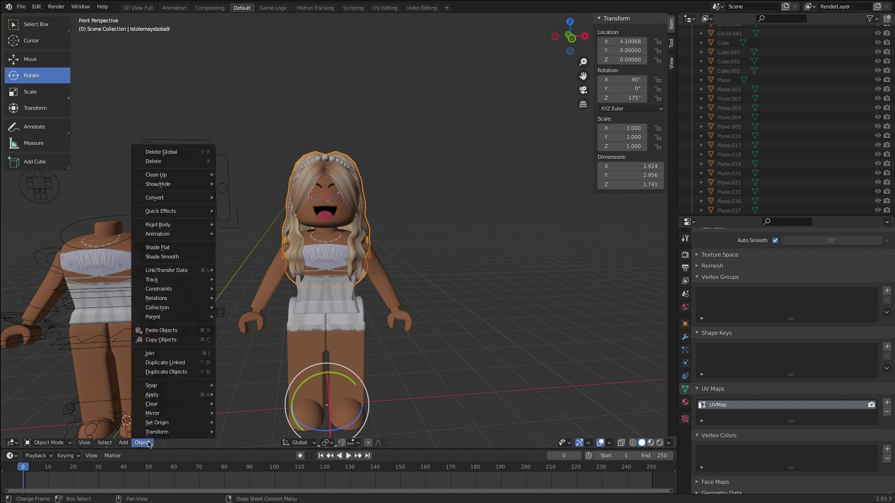
mouse_move(156, 423)
click(263, 432)
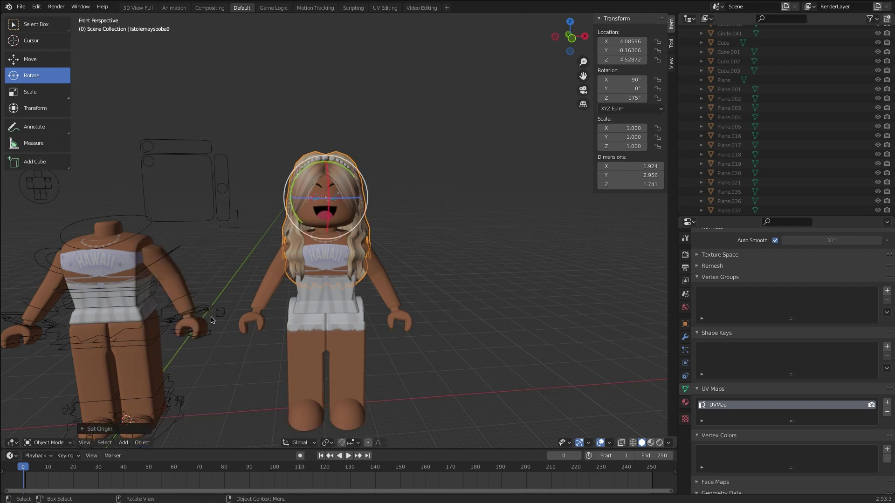
click(41, 64)
drag(365, 200, 131, 215)
Delete the imported avatar's leftover headless body, including its torso, arms and legs
drag(256, 223, 394, 338)
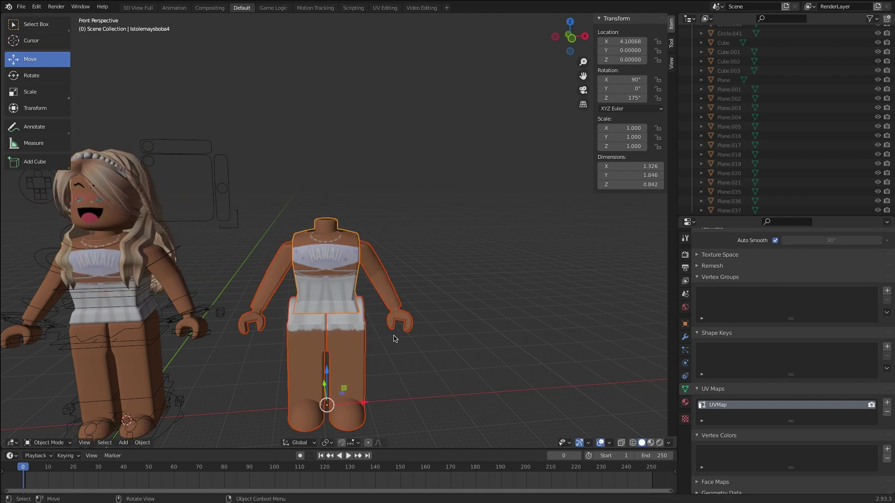
key(x)
click(392, 335)
Try to move the joined head and hair on the rig's neck
key(shift+grave)
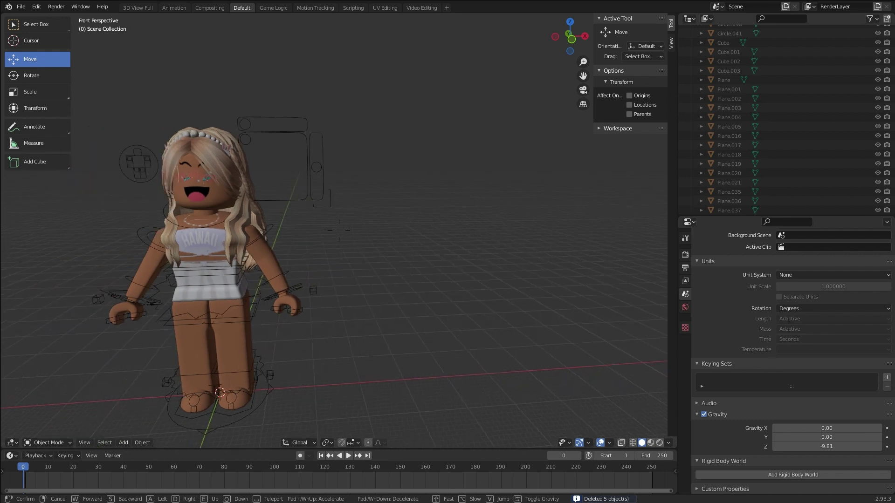
key(a)
key(w)
key(s)
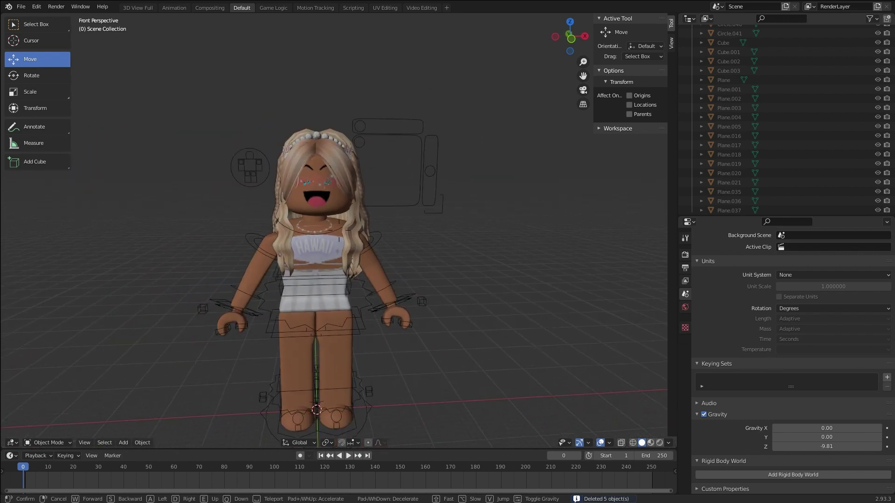
click(306, 128)
click(306, 130)
key(g)
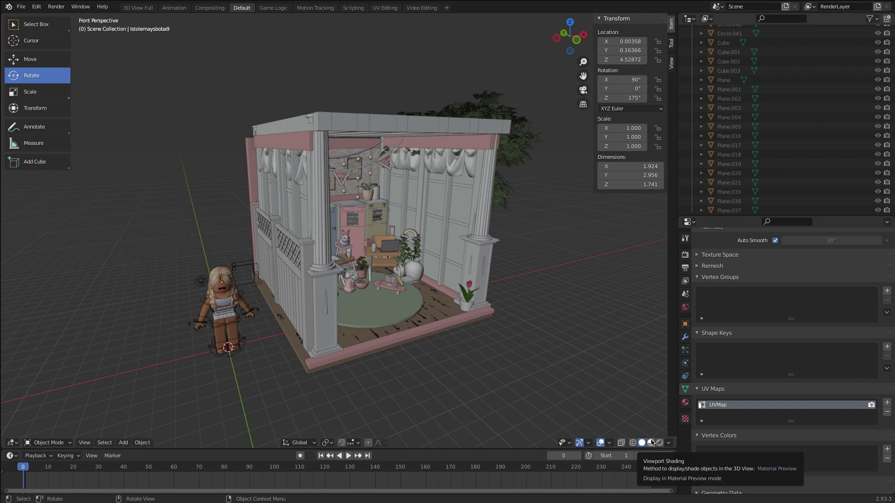
Preview the room scene and avatar in Material Preview shading, return to Solid shading, and frame the avatar from the front
click(652, 442)
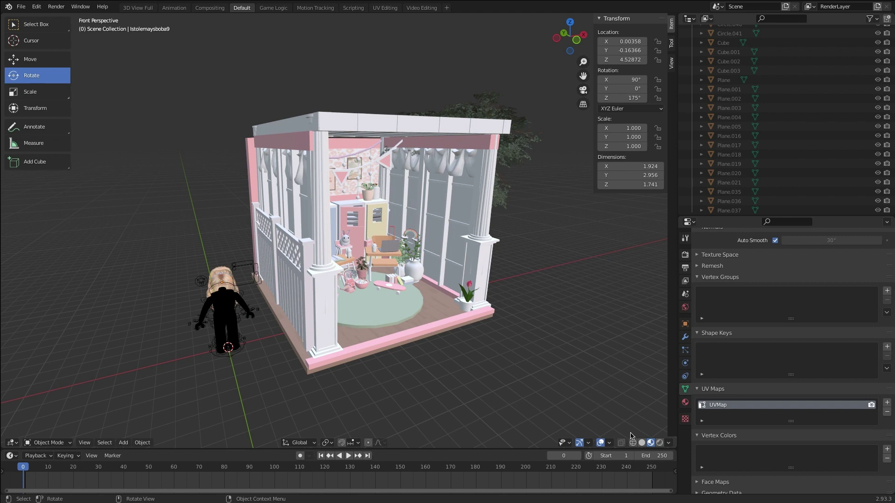
click(642, 444)
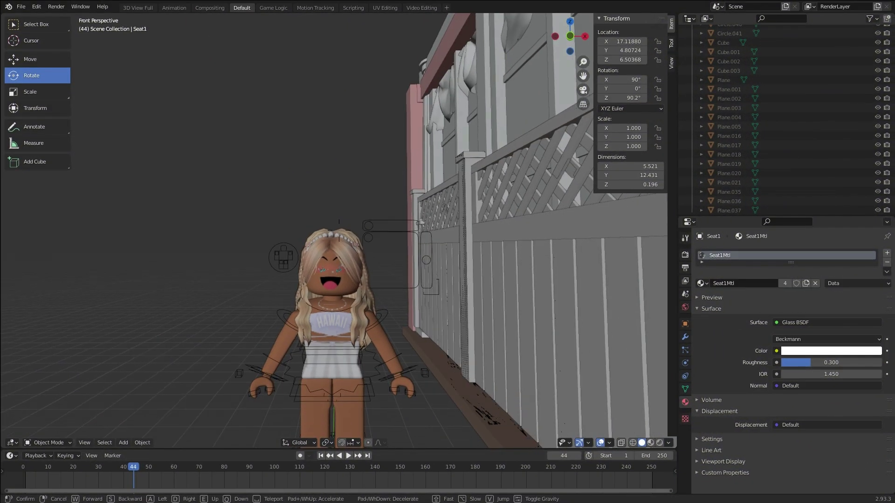
click(339, 233)
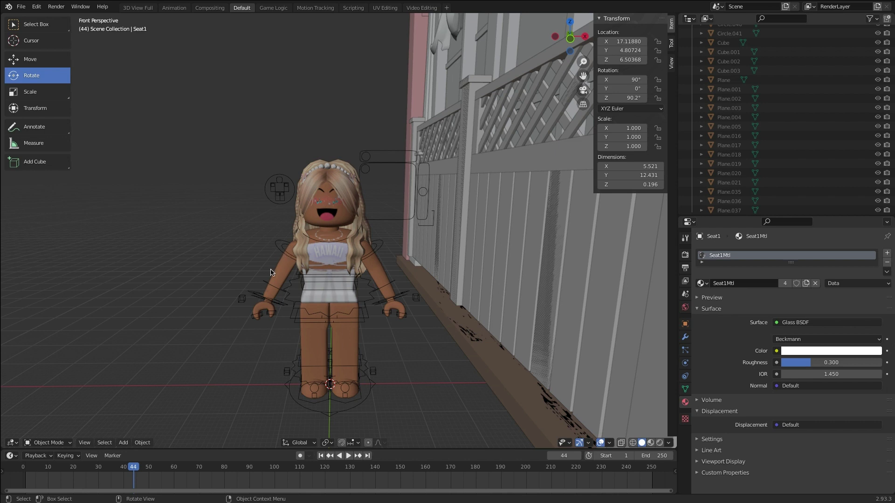
Put the rig in Pose Mode, try rotating the avatar's right upper arm, and rotate its right forearm slightly
click(293, 249)
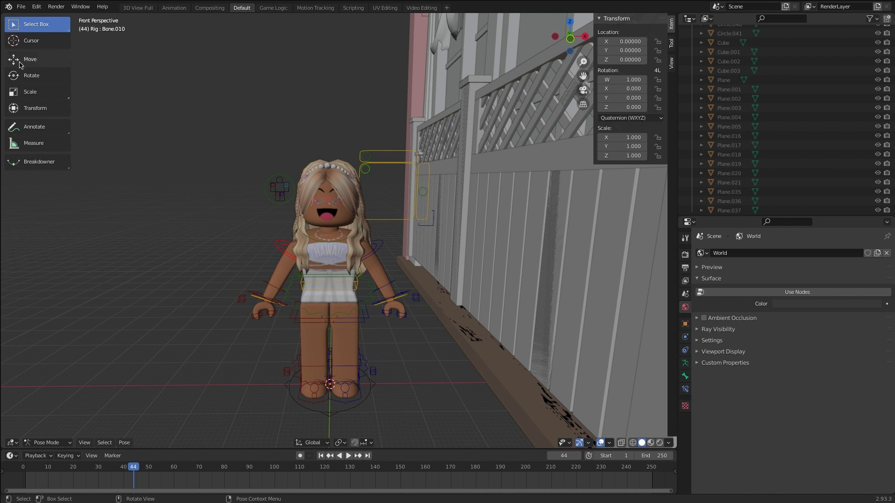
click(31, 75)
mouse_move(257, 218)
mouse_down()
mouse_move(289, 197)
mouse_move(268, 209)
mouse_up()
right_click(269, 209)
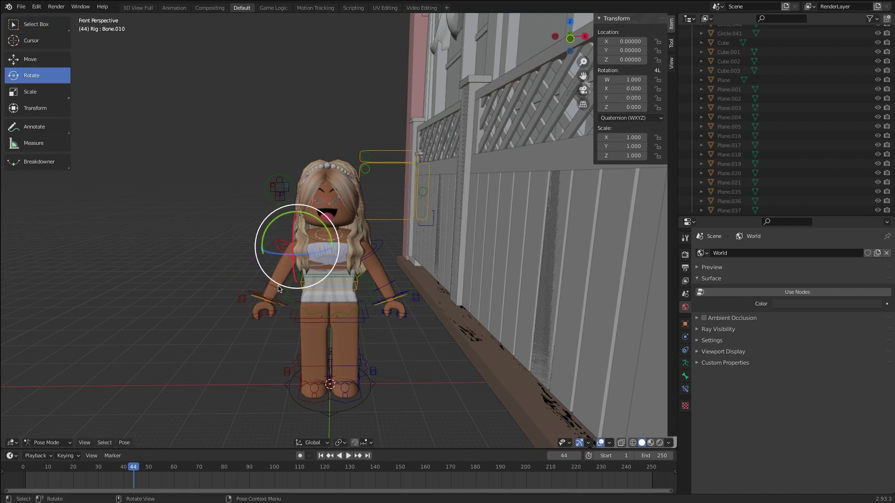
click(261, 288)
drag(277, 267, 268, 278)
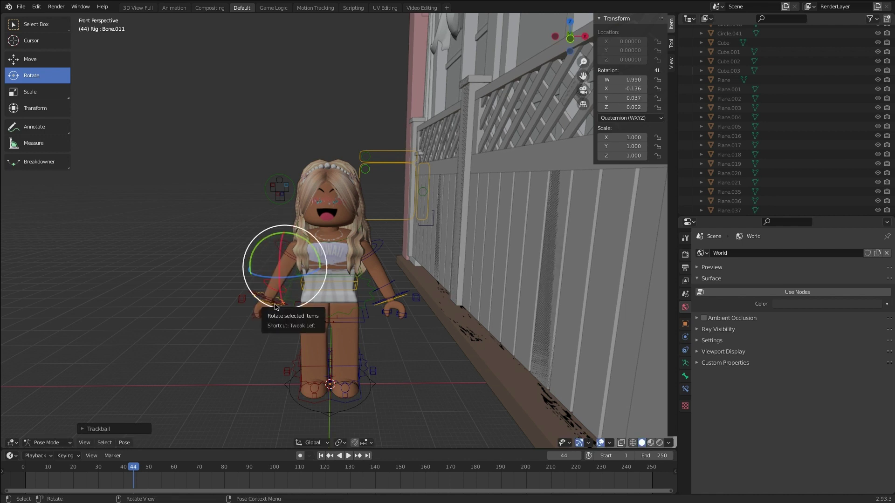
Try rotating the control bones at the avatar's right hand and wrist
click(262, 296)
drag(250, 327, 329, 336)
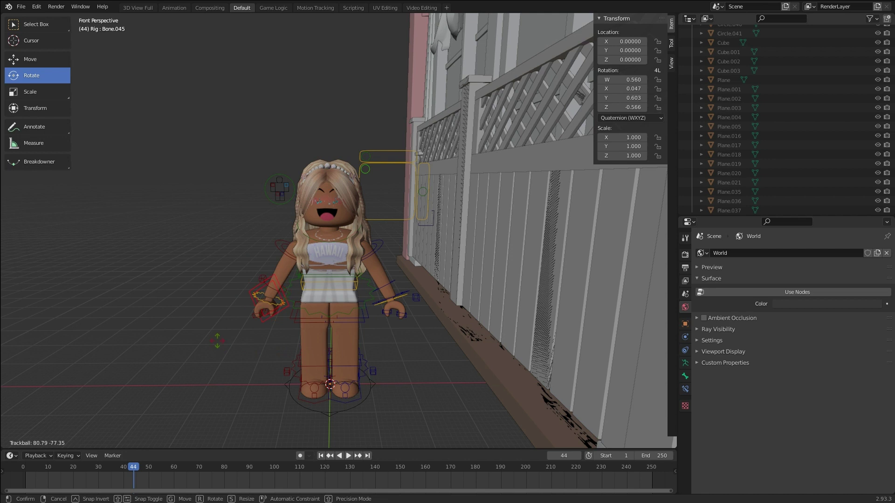
drag(217, 341, 242, 343)
click(273, 298)
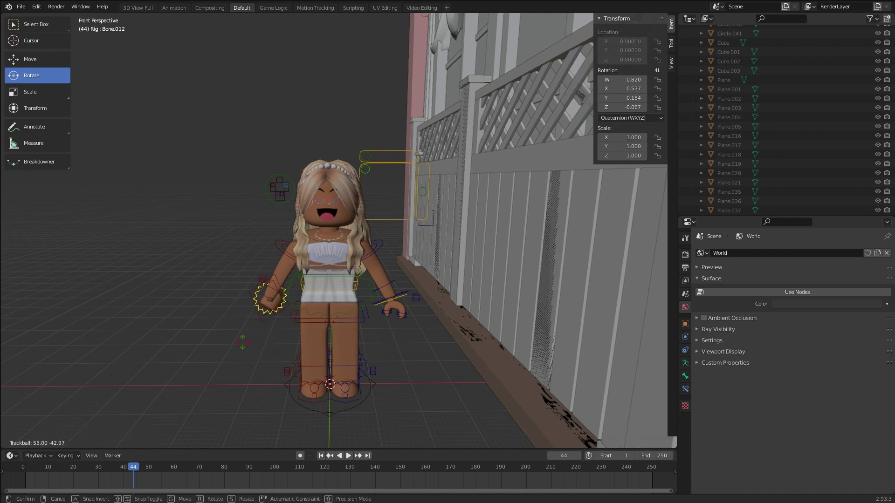
key(Escape)
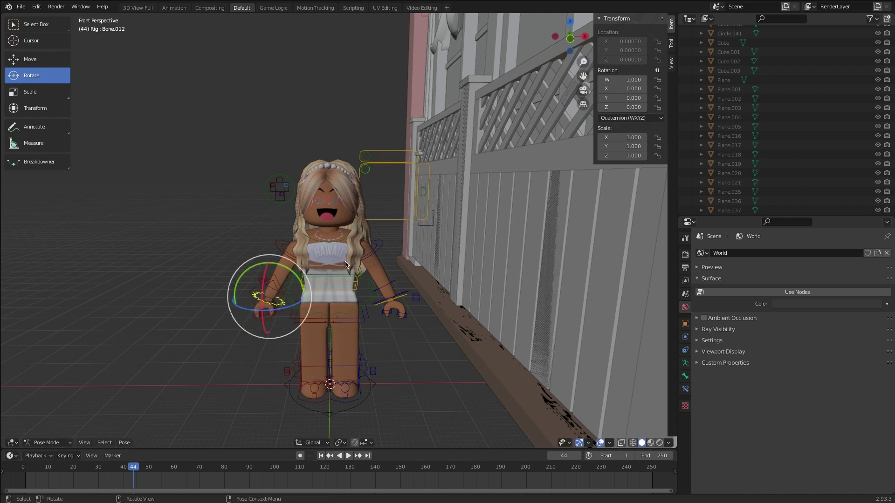
Try rotating the avatar's left thigh bone
click(348, 322)
drag(350, 300, 353, 294)
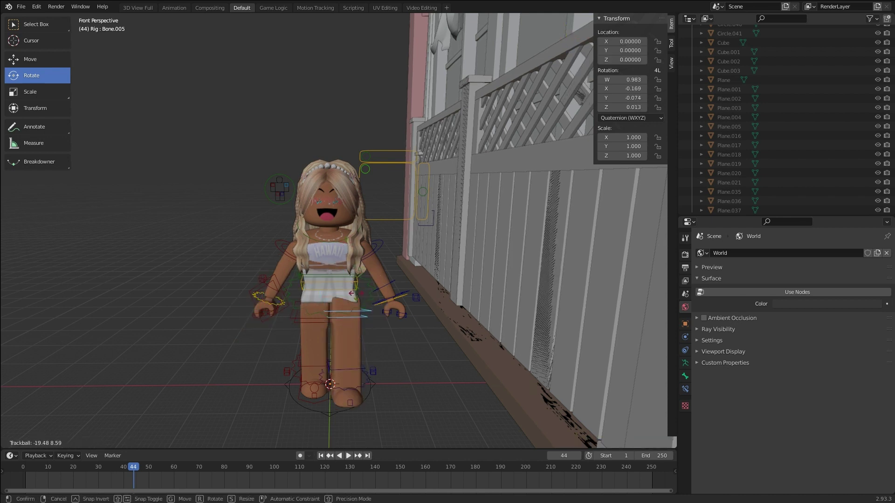
key(Escape)
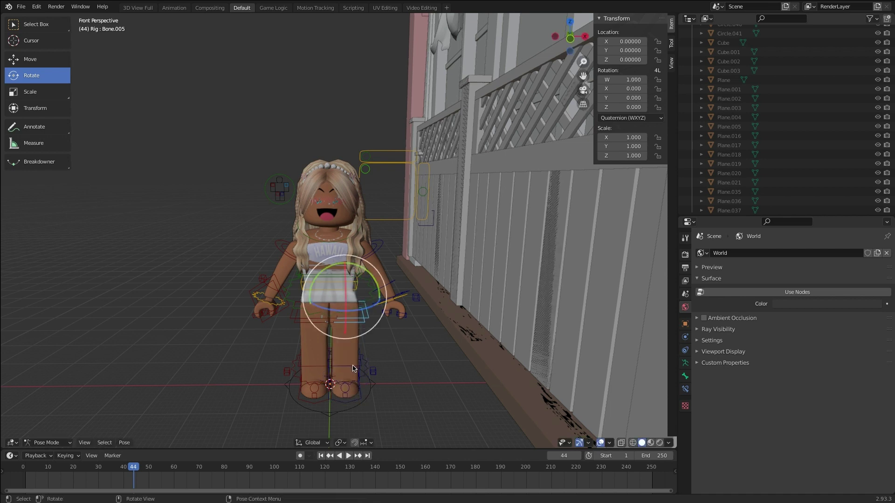
Rotate the avatar's left lower leg bone freely with trackball rotation
click(315, 369)
key(r)
key(r)
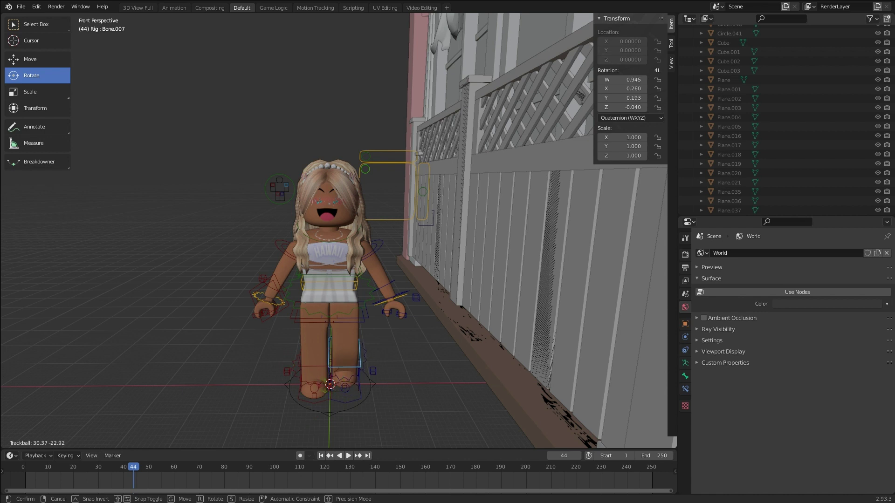
click(383, 362)
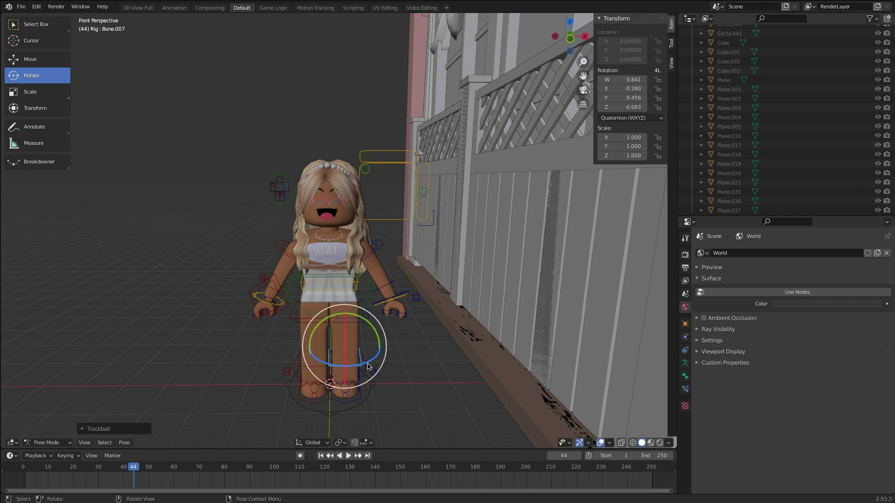
Try rotating the avatar's left foot bone
click(367, 363)
drag(352, 331, 318, 326)
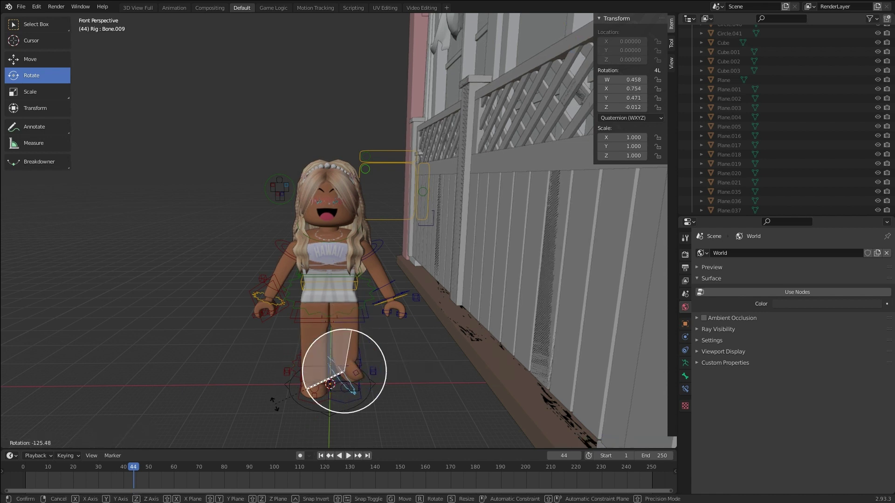
drag(390, 376, 325, 428)
right_click(325, 428)
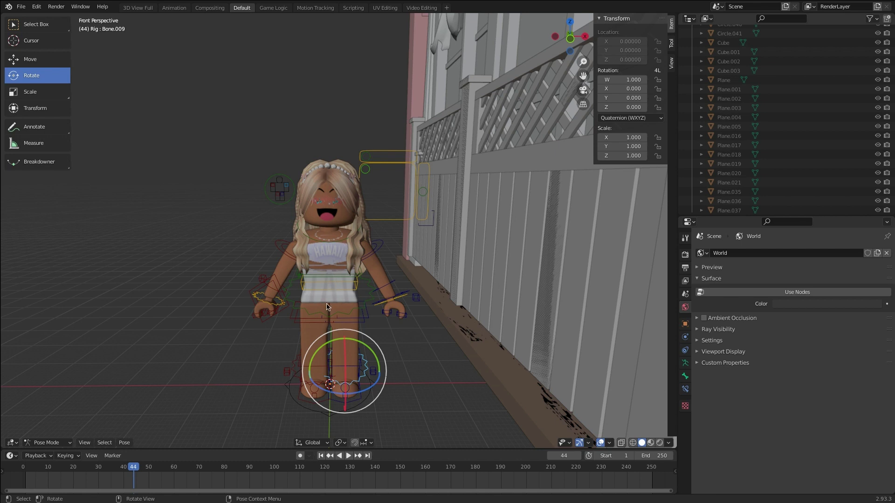
Rotate the avatar's thigh and lower leg bones so both legs bend forward into a seated pose
click(307, 320)
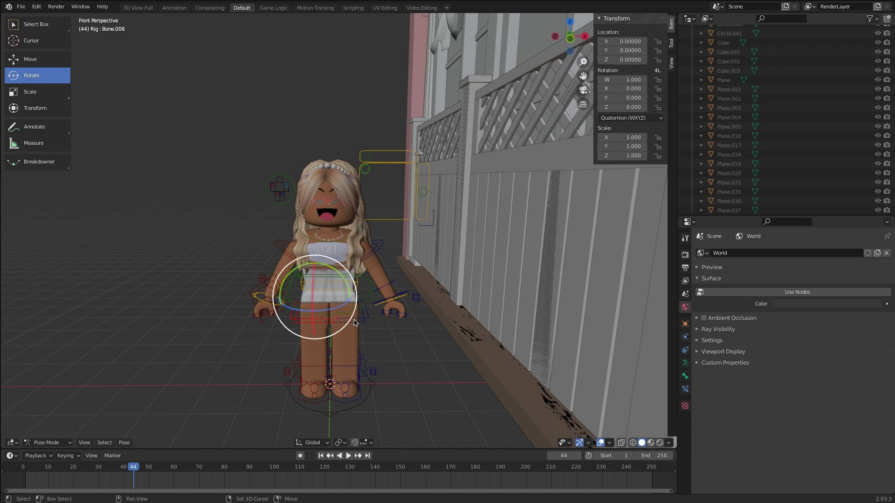
shift+click(354, 323)
drag(340, 312, 332, 238)
drag(332, 251, 335, 252)
middle_drag(387, 251, 340, 260)
scroll(340, 260, up, 4)
click(299, 266)
shift+click(321, 280)
drag(311, 274, 396, 368)
middle_drag(396, 363, 326, 336)
Rotate the avatar's left arm bones so the forearm bends across the lap
scroll(354, 289, down, 4)
click(359, 260)
drag(382, 233, 359, 237)
click(424, 280)
click(434, 218)
click(375, 254)
Select the avatar's hair mesh and move it slightly along the X axis to fit the head
click(335, 116)
click(37, 59)
drag(396, 136, 410, 136)
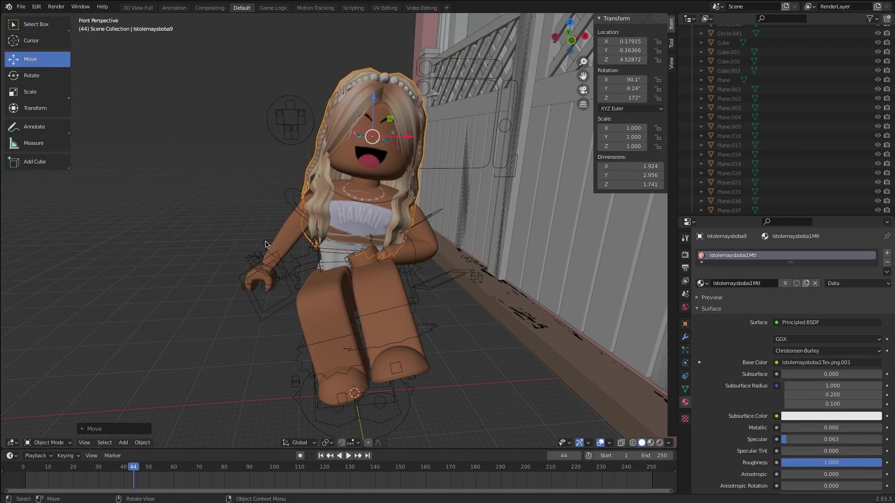
Rotate the avatar's right arm bones so the hand rises to the mouth
click(290, 205)
drag(298, 210, 336, 173)
drag(347, 202, 344, 184)
mouse_move(317, 201)
mouse_down()
mouse_move(387, 185)
mouse_move(323, 188)
mouse_up()
click(345, 187)
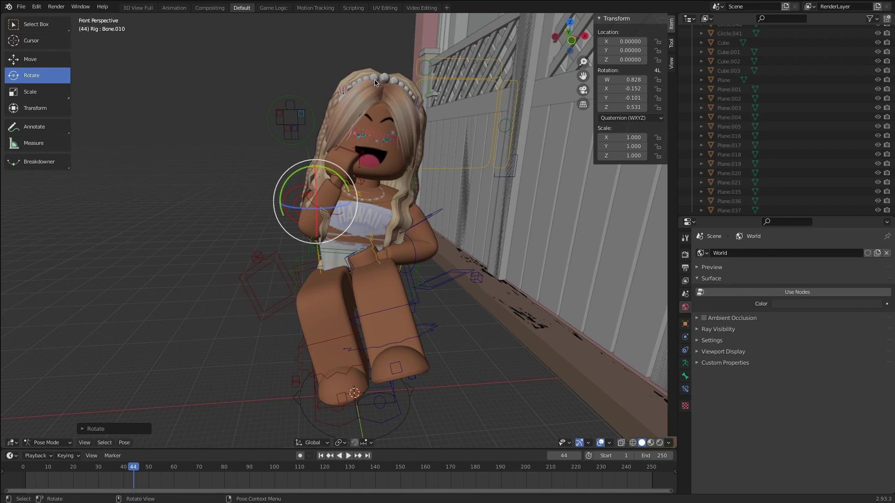
In Object Mode, move the posed avatar onto the chair behind the desk with the laptop
key(ctrl+Tab)
click(373, 315)
shift+click(373, 94)
middle_drag(356, 233, 279, 233)
click(30, 59)
drag(234, 219, 368, 167)
scroll(382, 210, up, 4)
drag(395, 201, 438, 204)
drag(406, 189, 433, 196)
scroll(429, 196, up, 5)
Delete the screen panel of the laptop on the avatar's desk
key(shift+grave)
key(w)
click(280, 145)
key(Delete)
Select and delete several more pieces of the laptop's lid on the avatar's desk
click(313, 84)
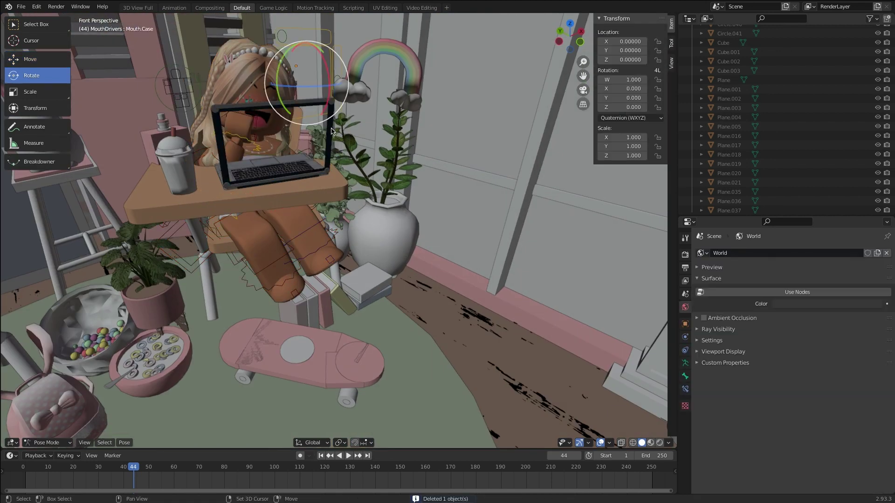
middle_drag(314, 140, 438, 149)
click(375, 105)
shift+click(344, 135)
shift+click(389, 186)
shift+click(351, 190)
key(Delete)
click(406, 136)
shift+click(354, 84)
key(Delete)
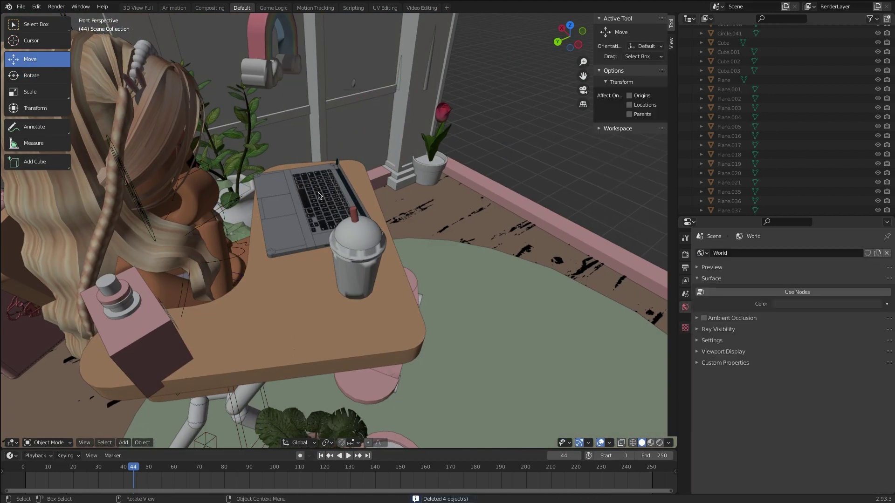
Delete the laptop's keyboard and parts of its base from the avatar's desk
click(317, 199)
key(Delete)
click(321, 200)
shift+click(272, 186)
key(Delete)
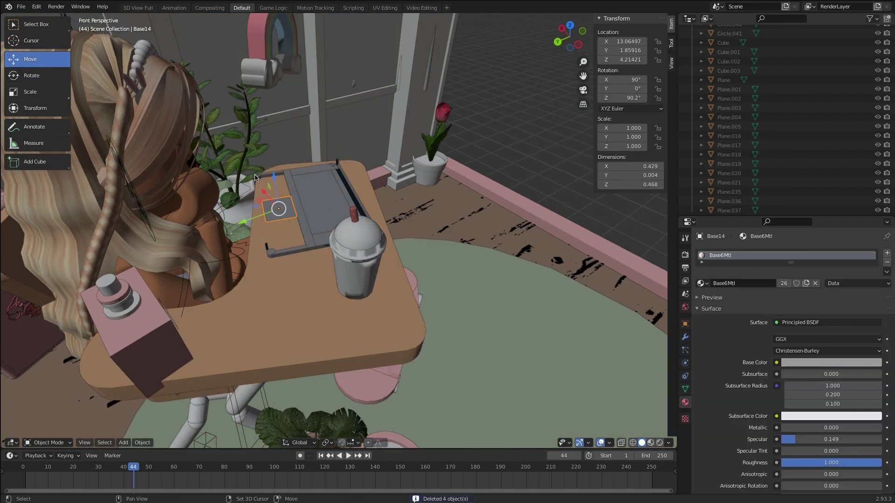
click(348, 185)
key(Delete)
Delete the drink cup and more leftover laptop pieces from the avatar's desk
click(358, 229)
shift+click(357, 263)
shift+click(354, 213)
key(Delete)
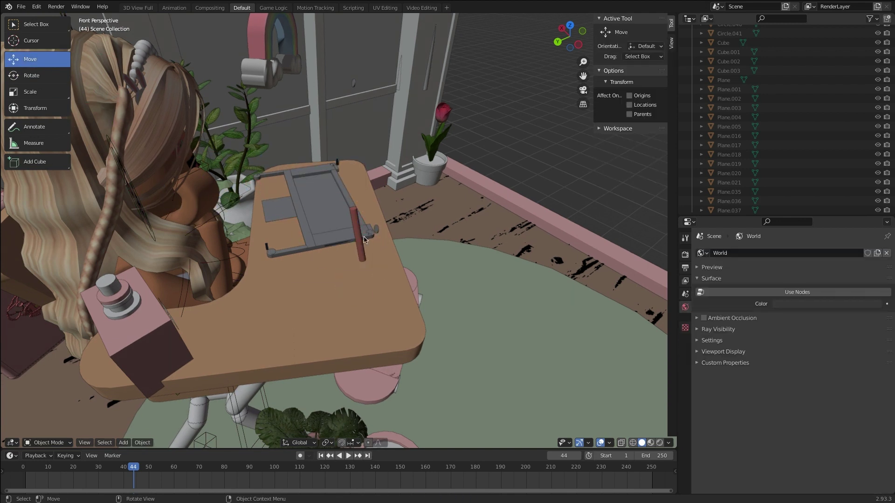
click(317, 169)
click(327, 166)
click(336, 164)
key(Delete)
Move the open book from the neighbouring desk onto the avatar's desk, and rotate the avatar's right foot bone
middle_drag(326, 174, 429, 177)
scroll(429, 178, down, 5)
click(233, 306)
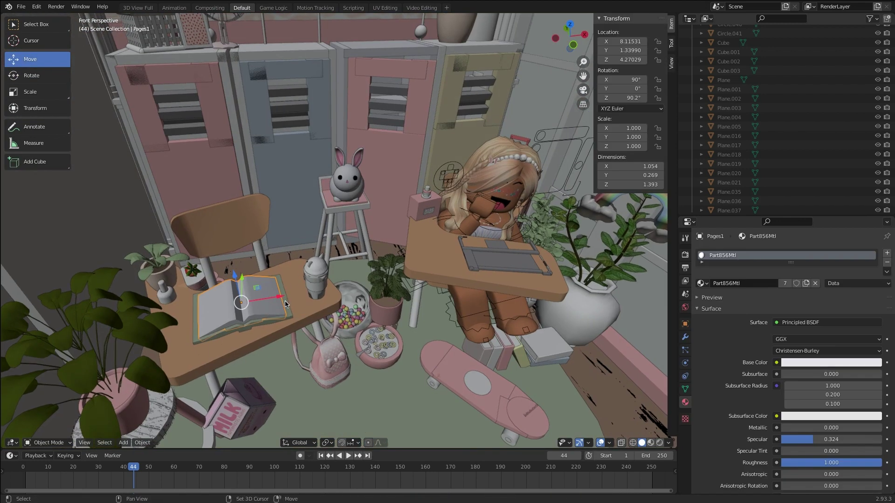
shift+click(251, 321)
drag(233, 308, 516, 260)
key(r)
drag(555, 238, 580, 253)
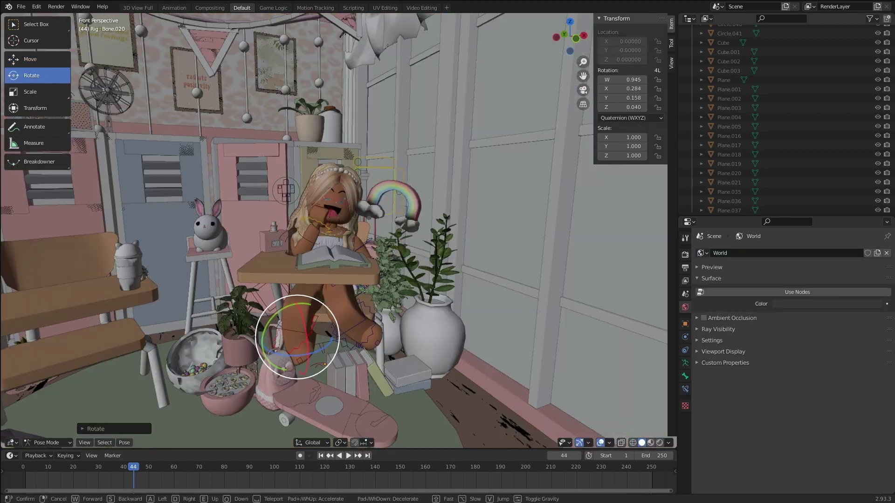
Examine the seated avatar and the surrounding room from several distances and angles
key(shift+grave)
key(s)
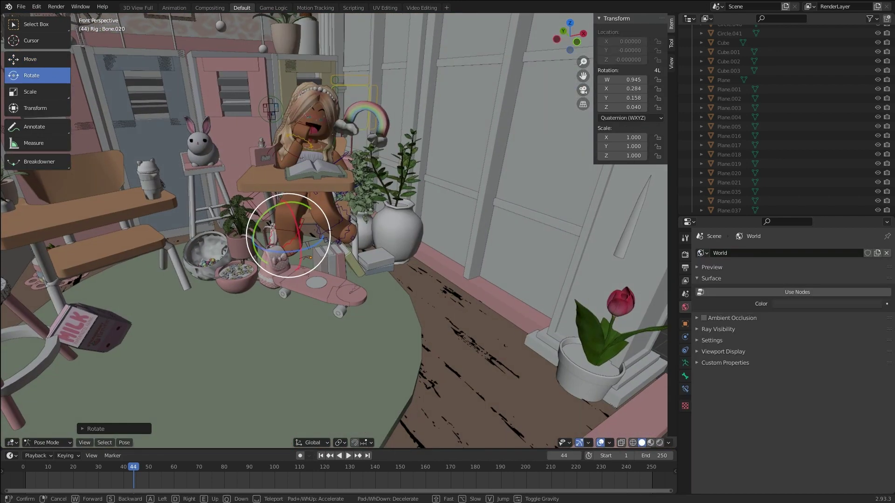
key(s)
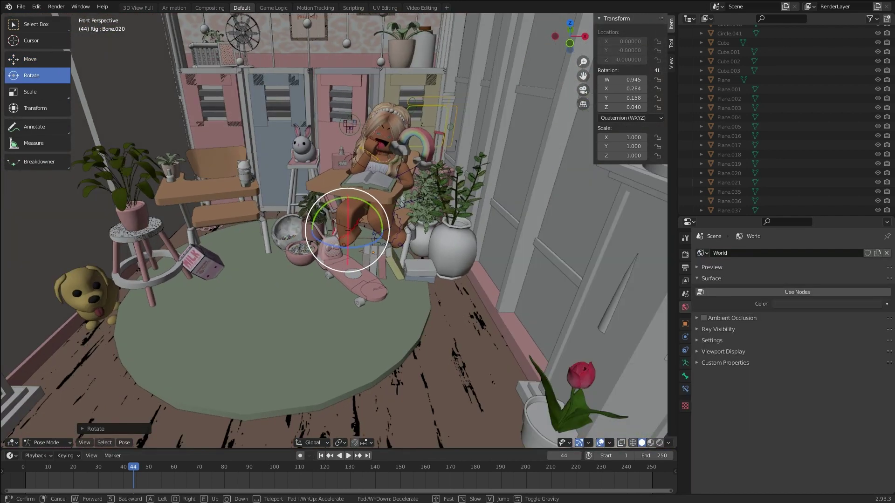
key(a)
key(s)
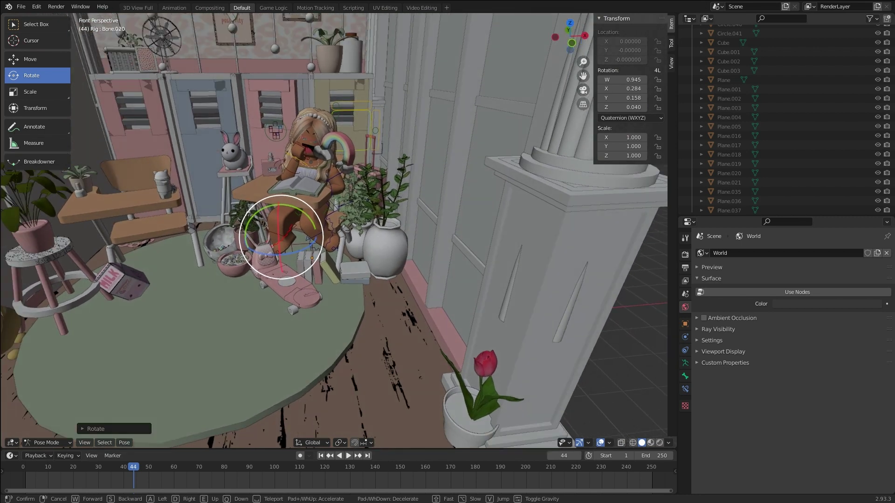
key(w)
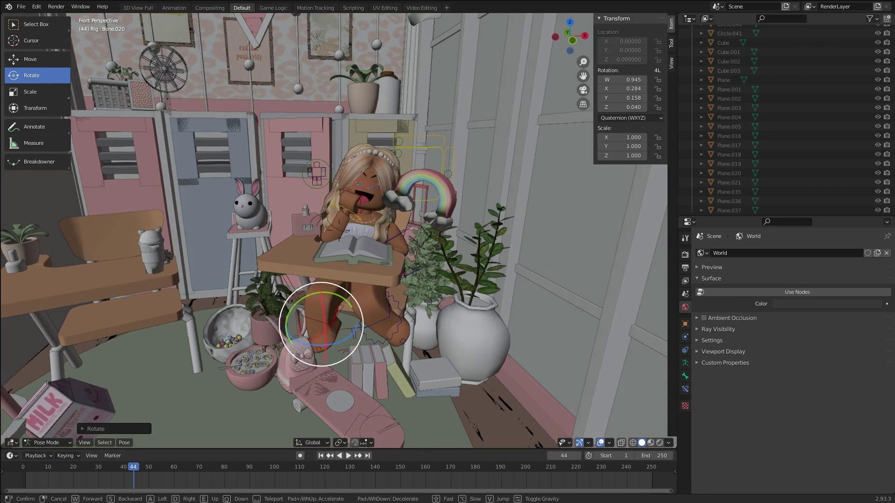
click(339, 233)
Return to Object Mode and delete the rainbow with clouds beside the avatar's head
click(418, 217)
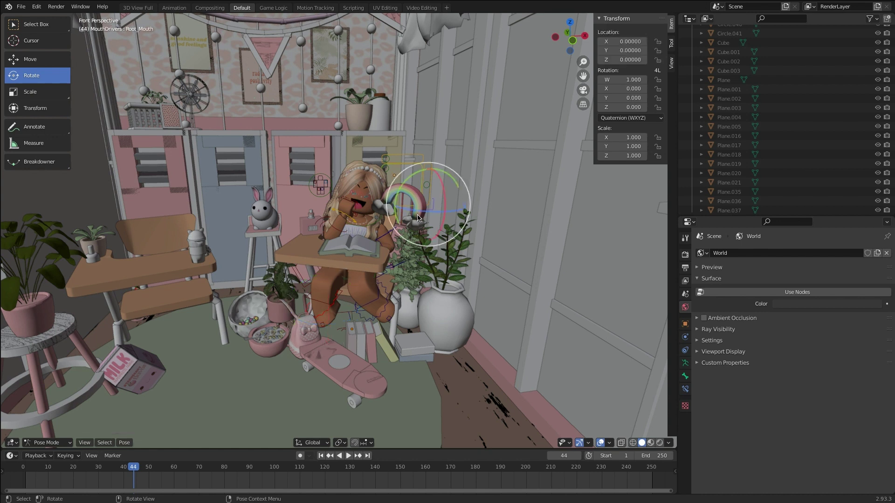
key(ctrl+Tab)
click(420, 226)
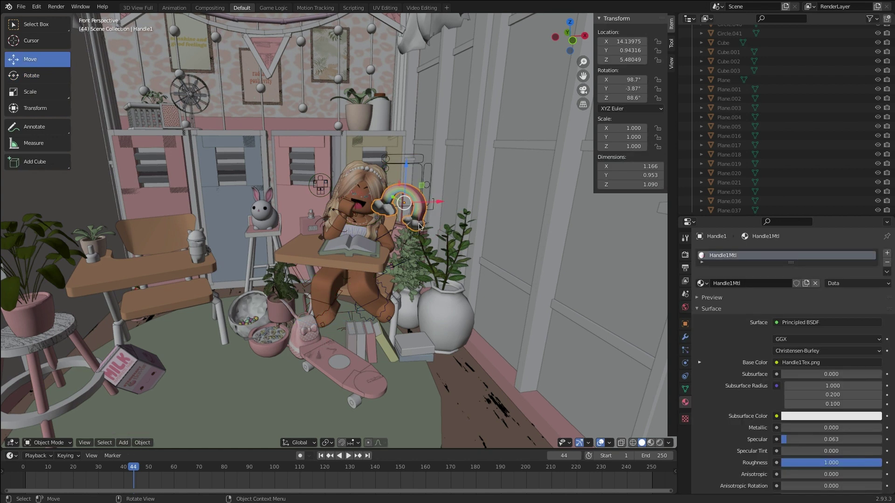
key(x)
click(419, 226)
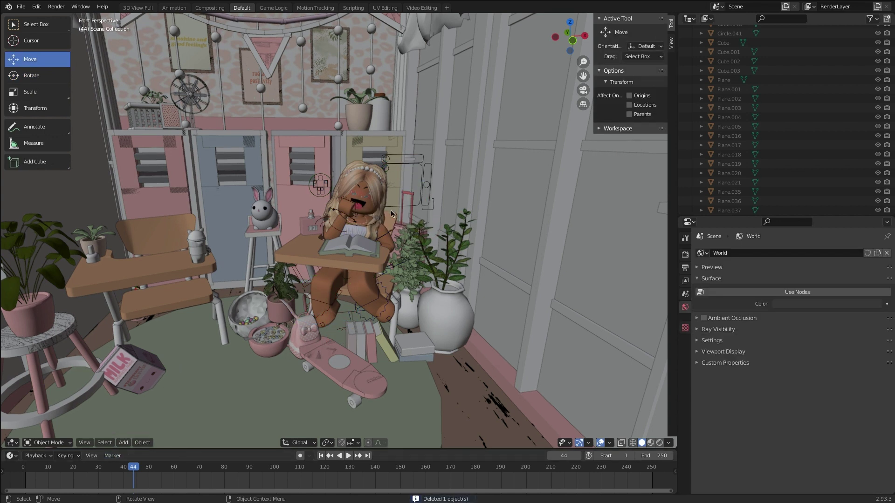
Add a camera to the scene and look through it in the viewport
key(shift+grave)
key(w)
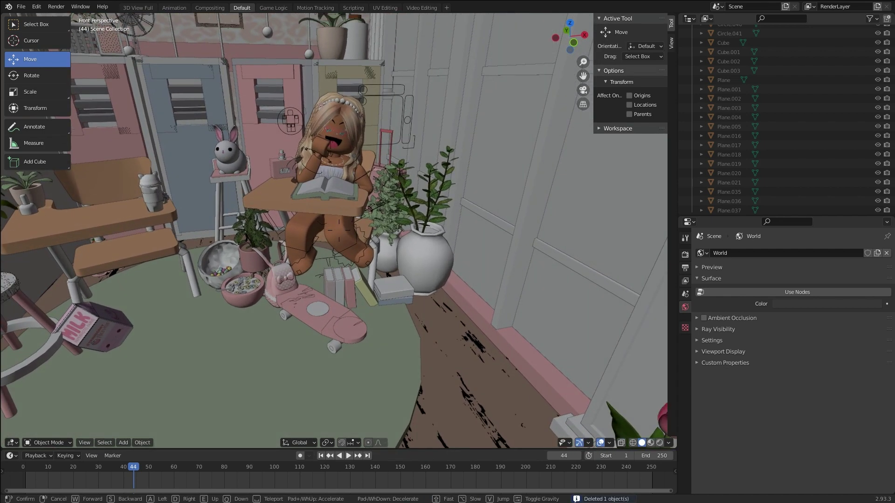
key(s)
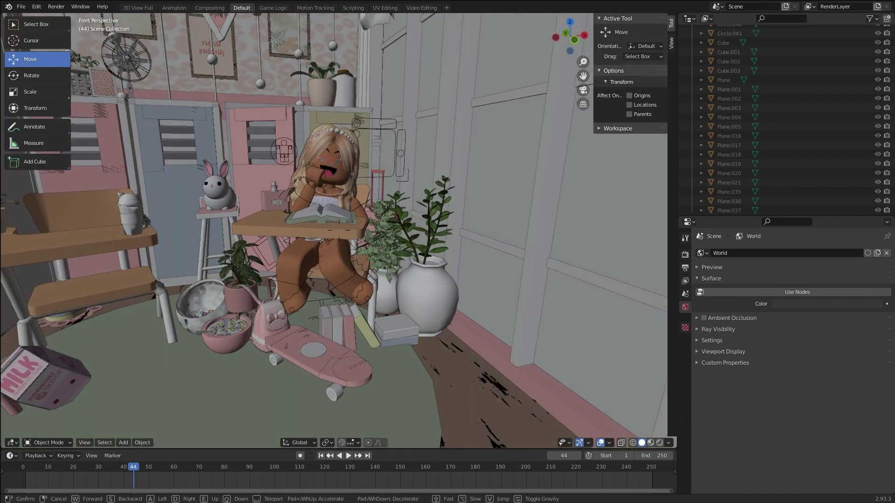
click(339, 233)
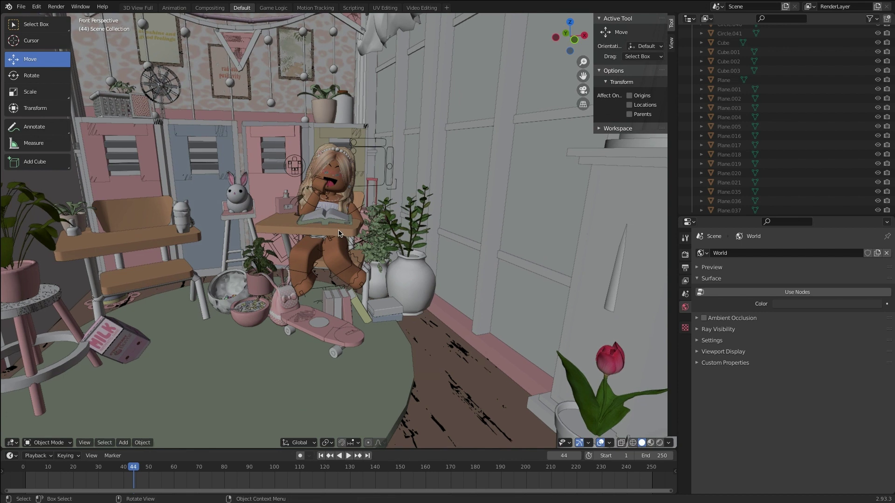
click(129, 442)
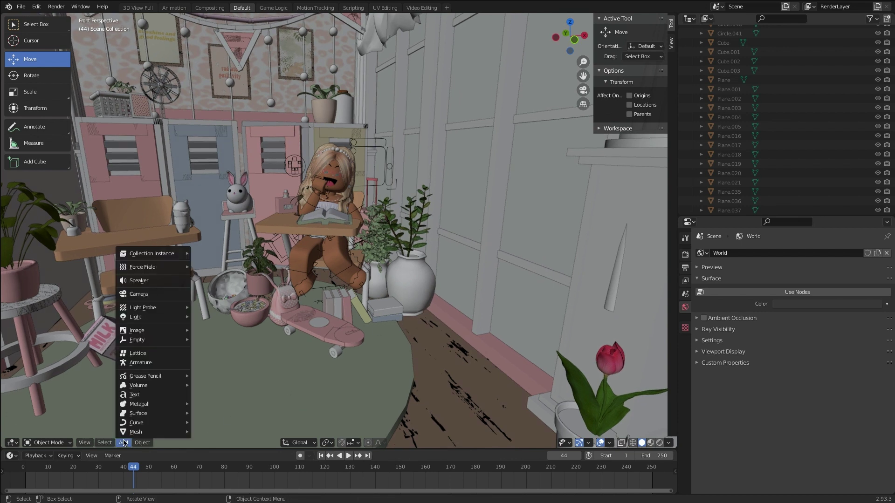
click(138, 294)
click(85, 443)
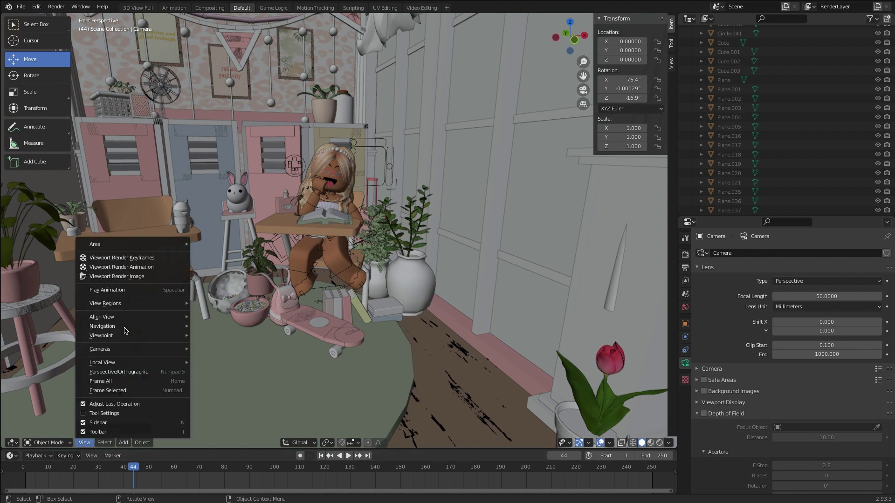
mouse_move(119, 352)
click(220, 358)
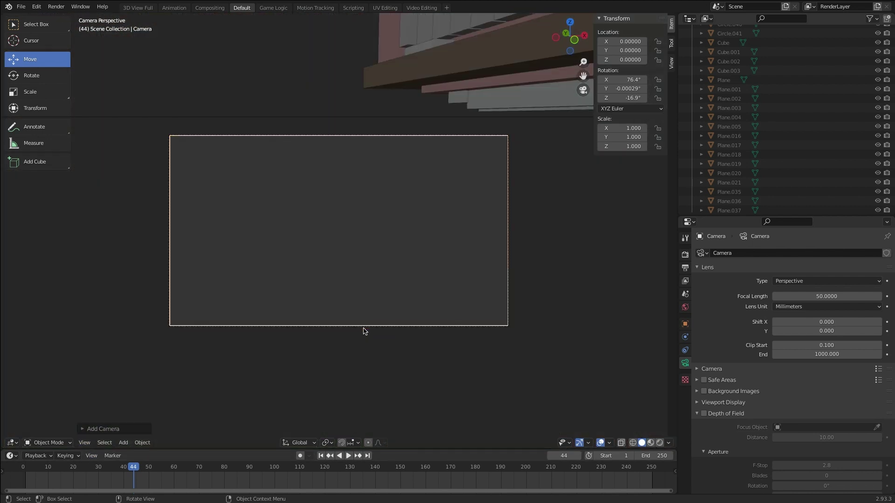
Set the render resolution to 1000 px in both X and Y
click(685, 254)
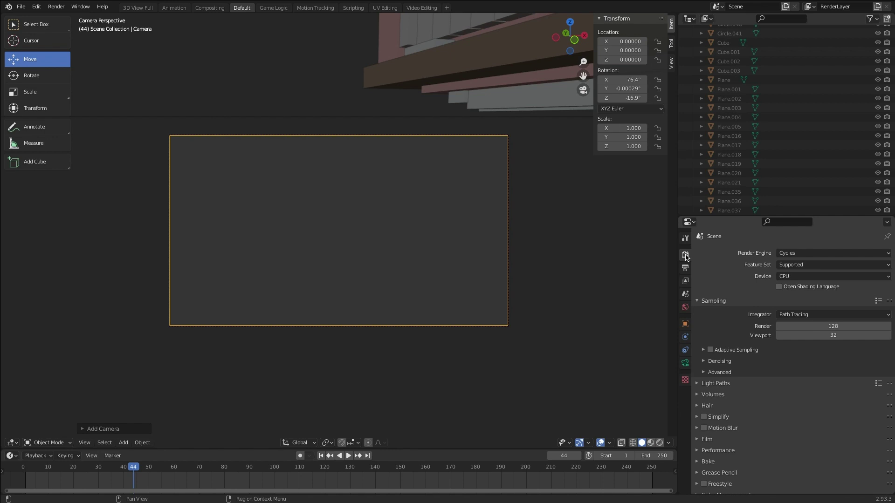
click(685, 267)
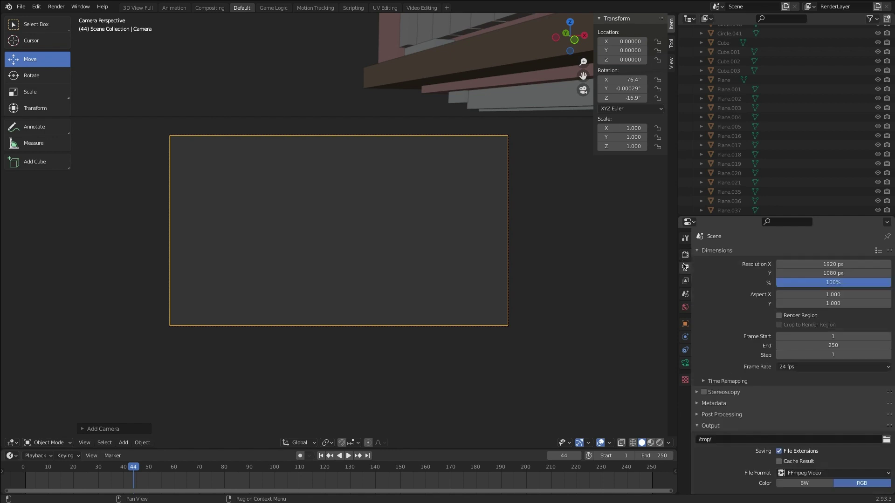
click(820, 264)
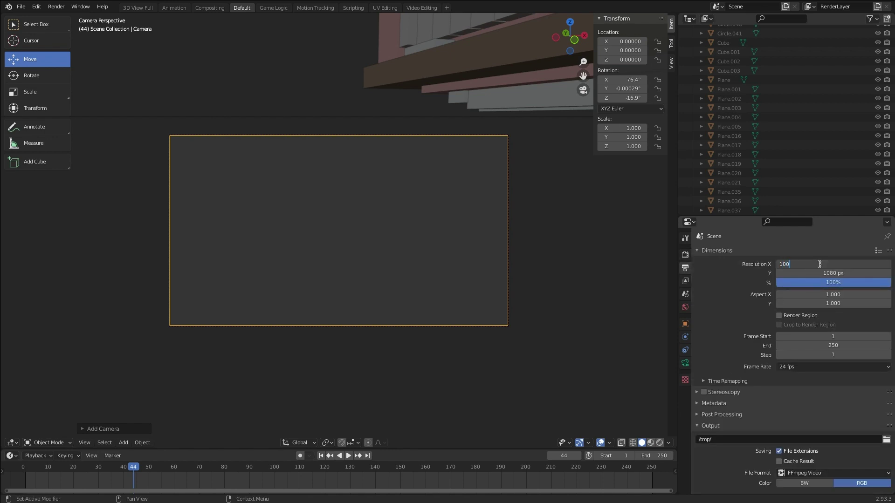
key(Return)
click(841, 274)
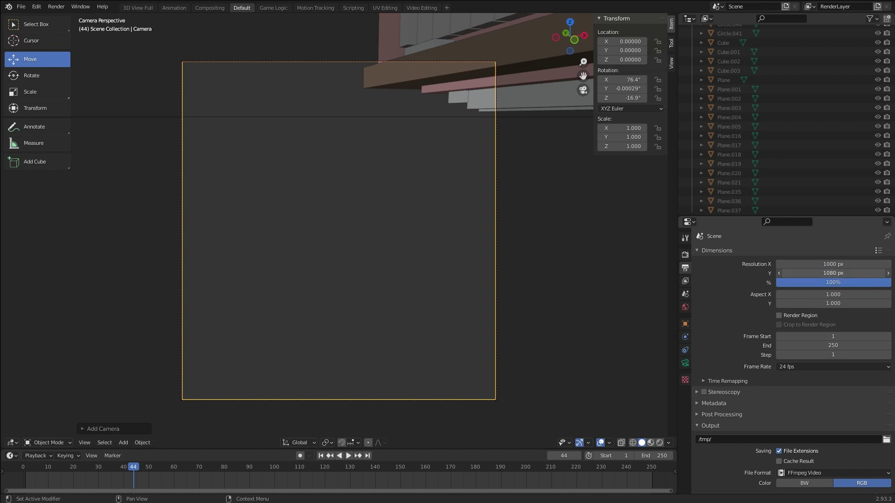
text(100)
key(Return)
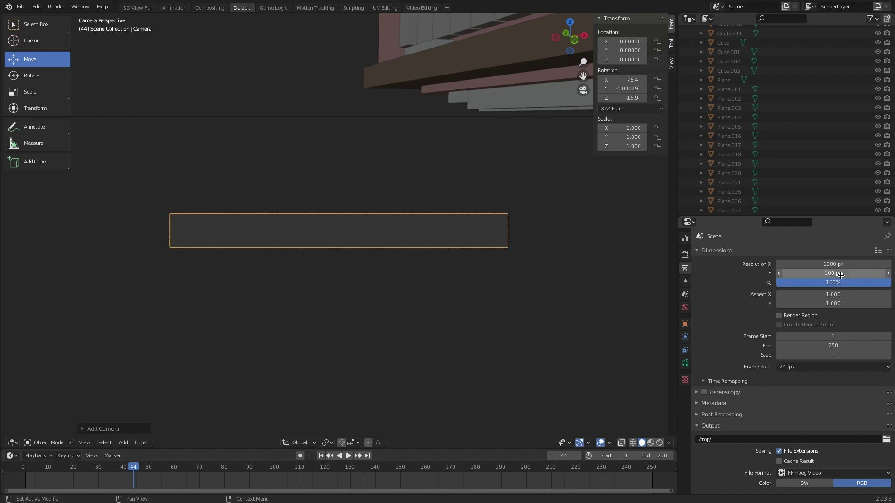
scroll(841, 275, down, 1)
click(841, 275)
click(841, 266)
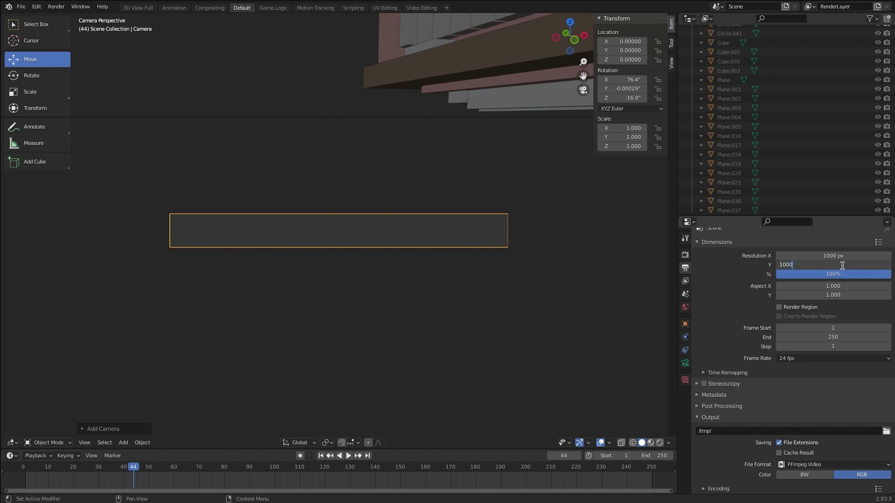
text(0)
key(Return)
Fly the camera until the seated avatar and nearby props fill the square frame, and switch the viewport to rendered shading
key(shift+grave)
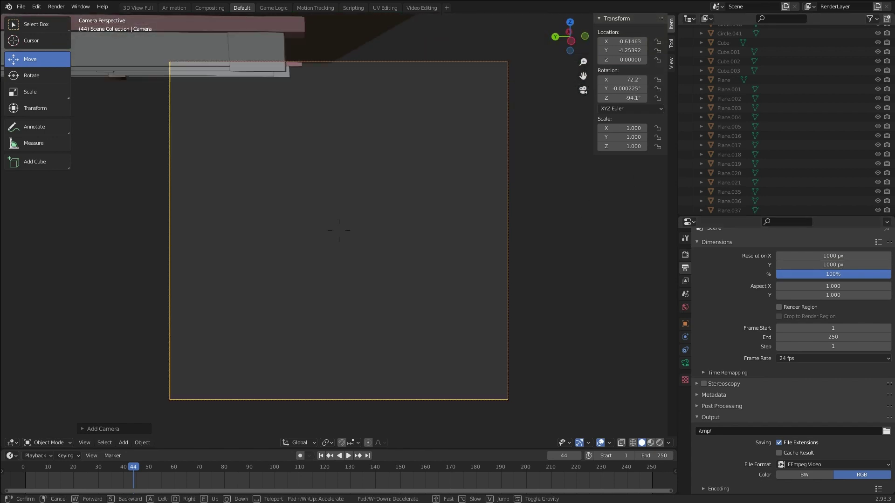
key(w)
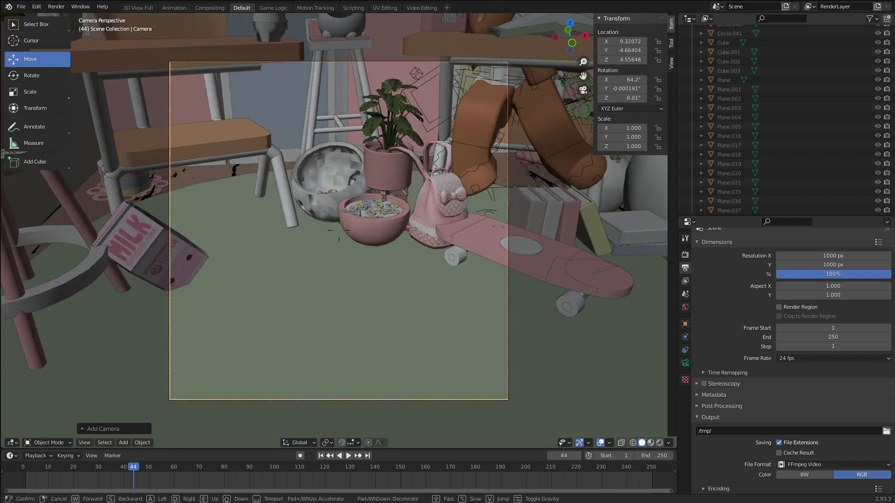
key(s)
key(w)
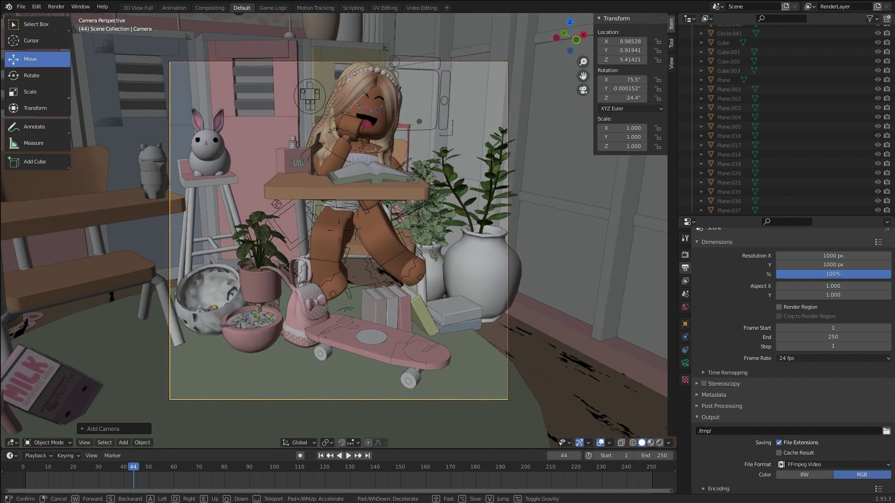
key(d)
key(w)
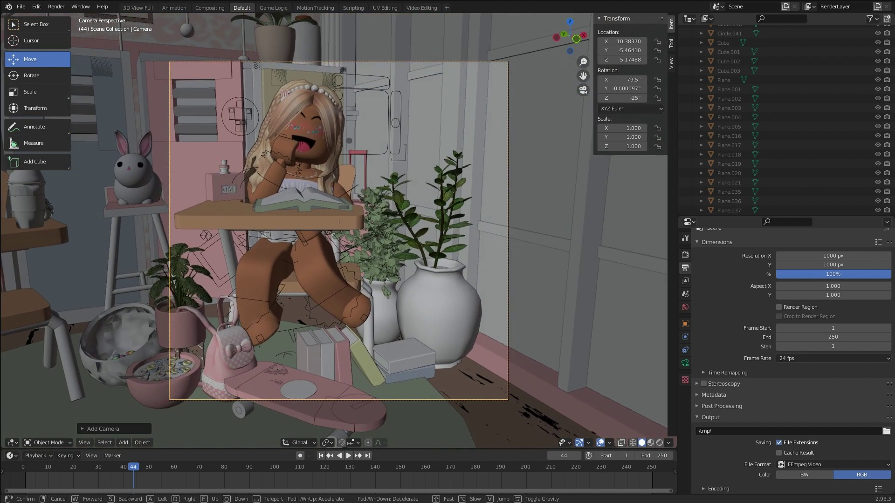
key(s)
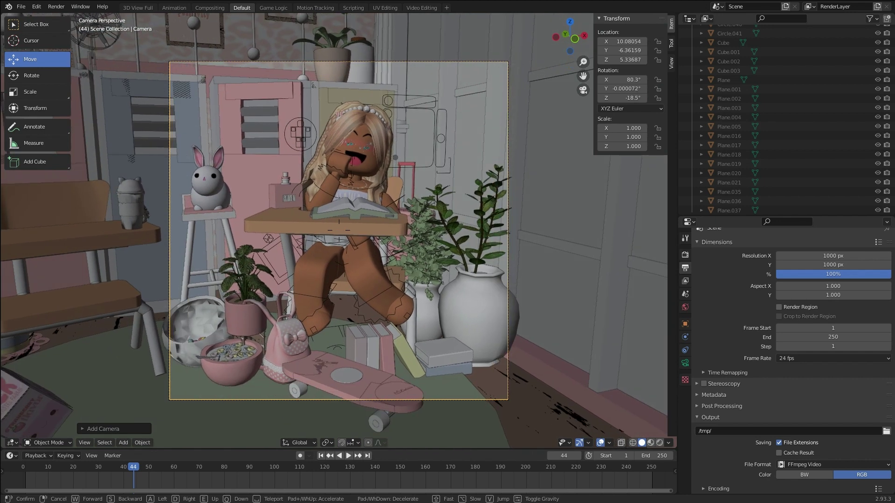
click(282, 218)
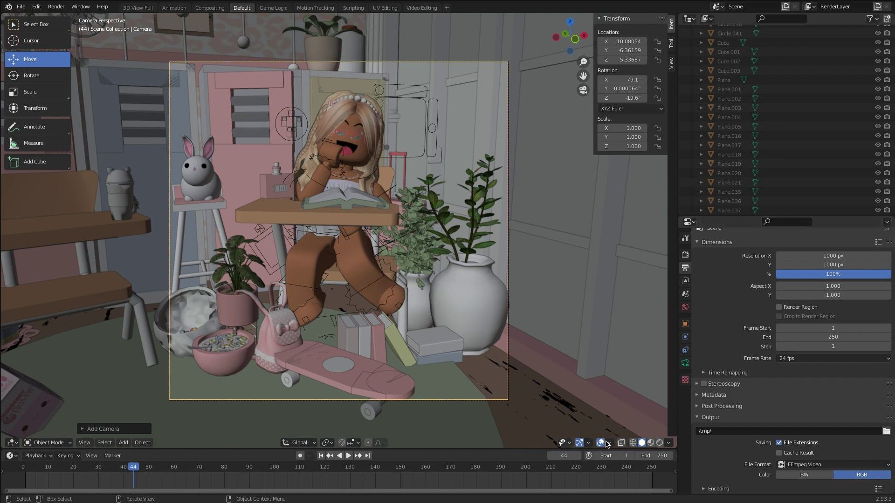
click(661, 443)
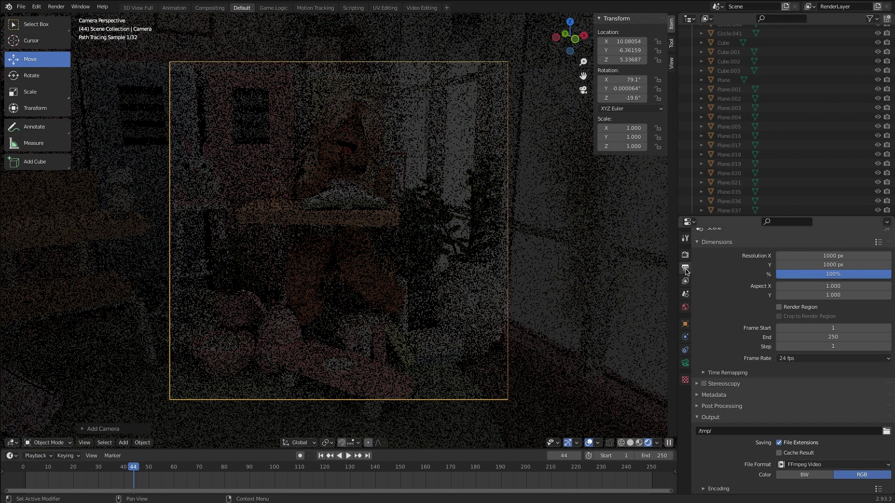
Enable nodes for the world surface and use an Environment Texture as the background color
click(686, 308)
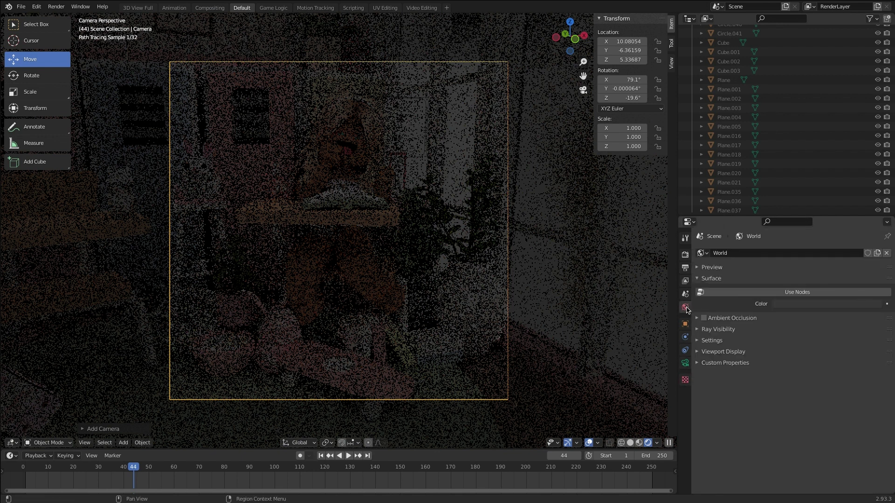
click(744, 294)
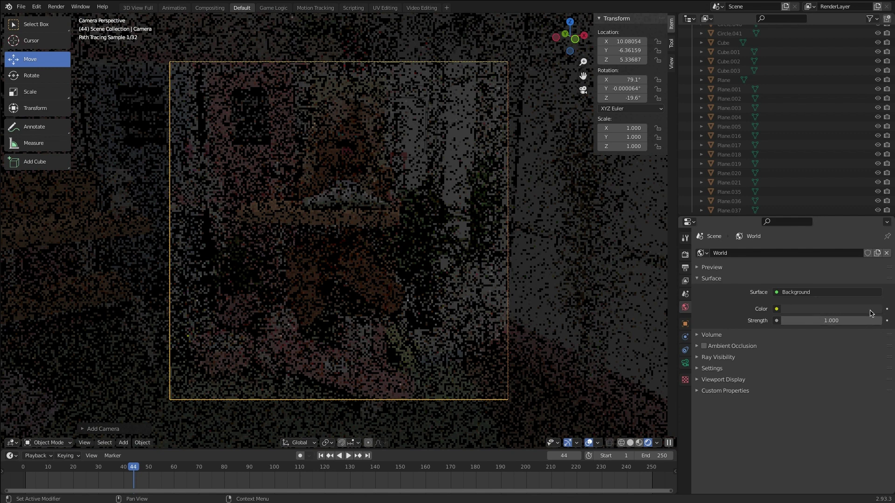
click(791, 306)
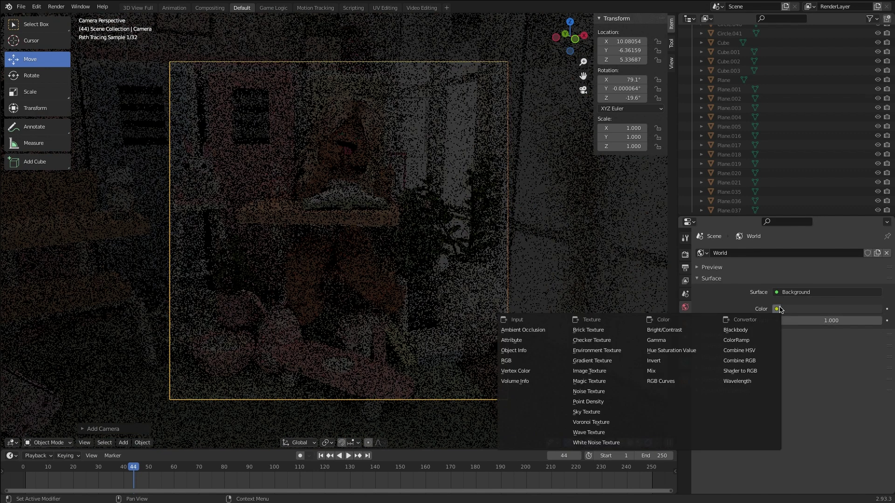
click(595, 352)
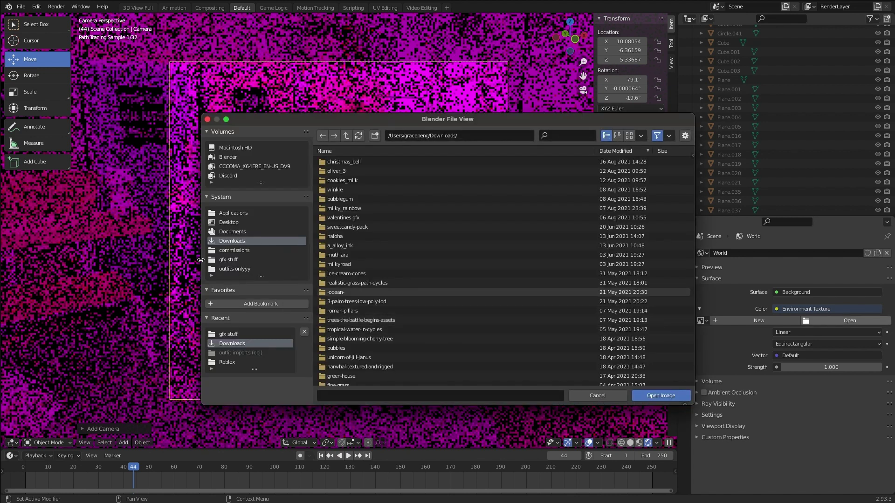
click(555, 137)
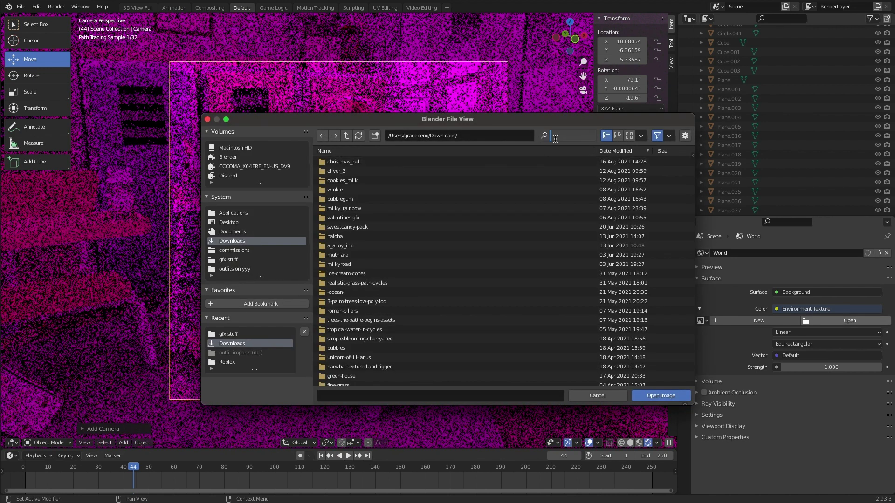
text(hdr)
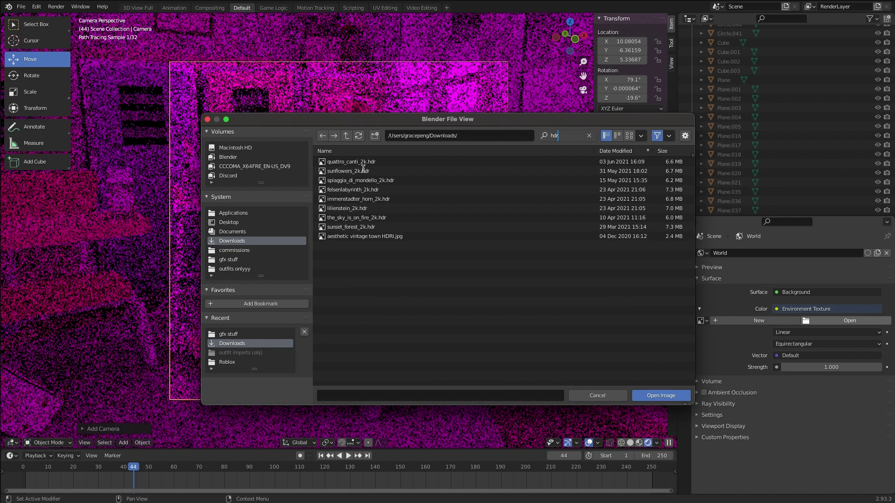
click(363, 170)
click(363, 171)
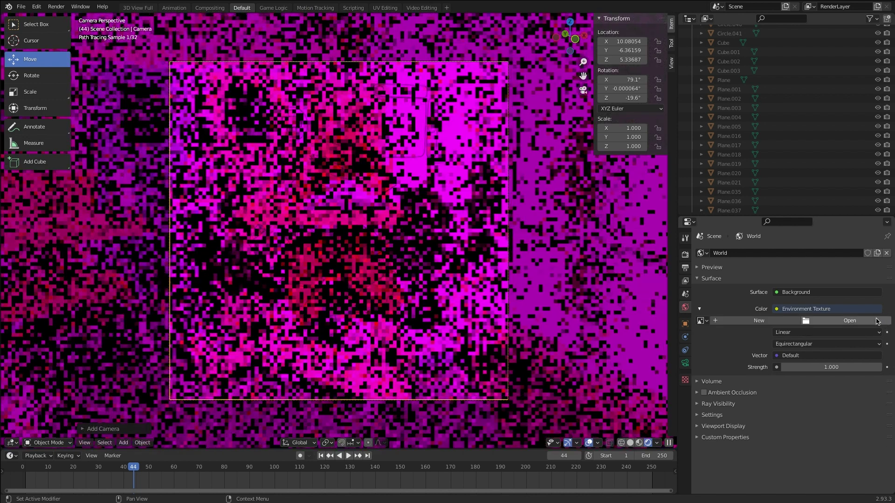
Search the Downloads folder for "sky" and load the_sky_is_on_fire_2k.hdr as the world's environment texture
click(862, 320)
click(571, 139)
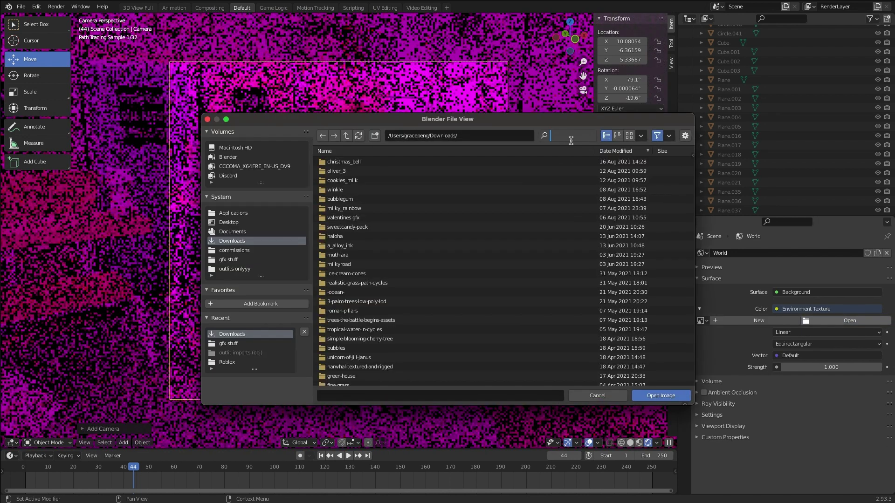
text(sky)
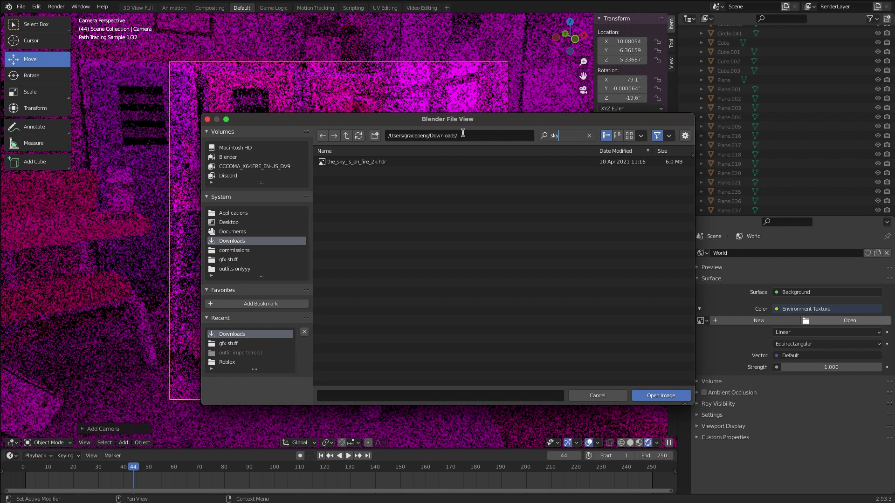
click(415, 161)
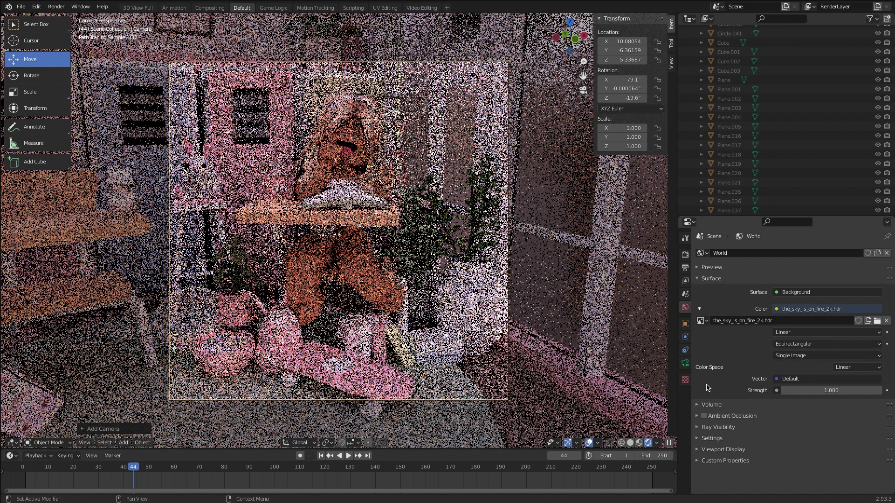
Set the render output file format to PNG
click(684, 273)
scroll(791, 407, down, 1)
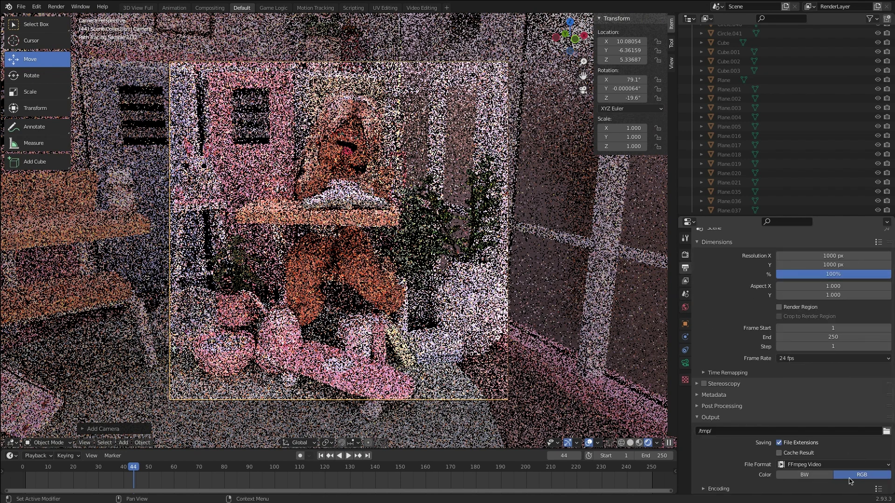
click(834, 465)
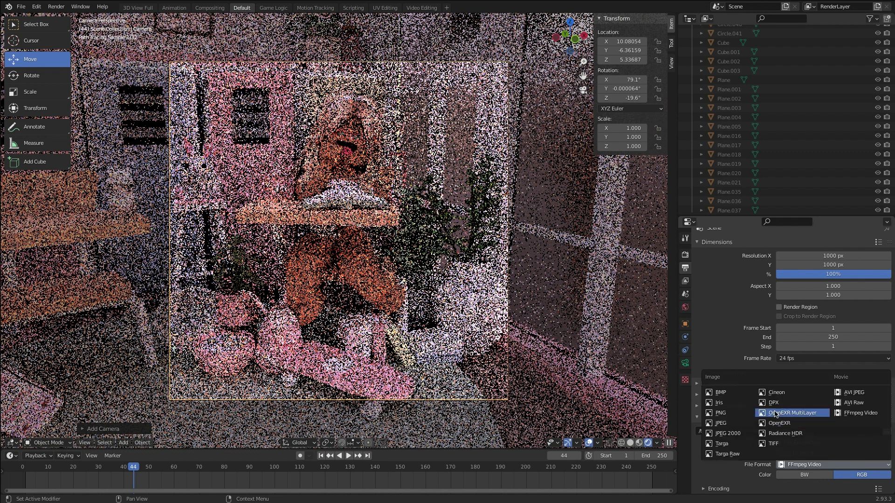
click(723, 414)
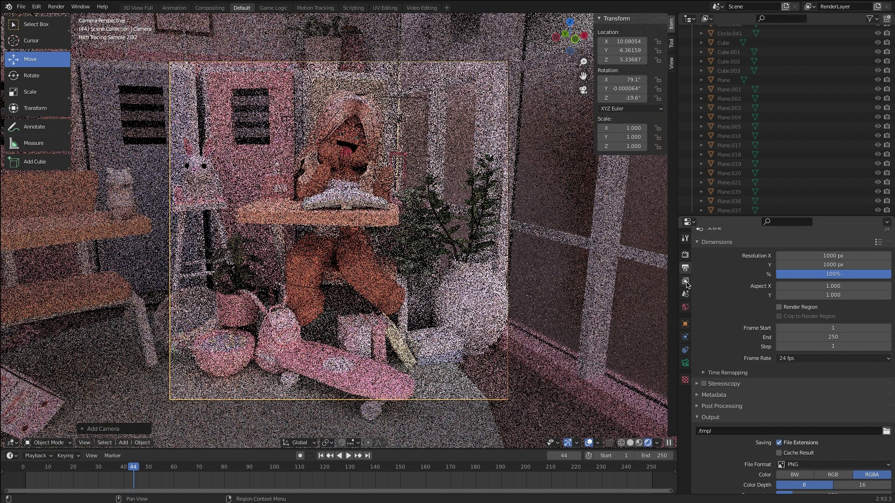
Check that NLM denoising is enabled for the final render in the Cycles sampling settings, and return to the world settings
click(686, 281)
click(685, 255)
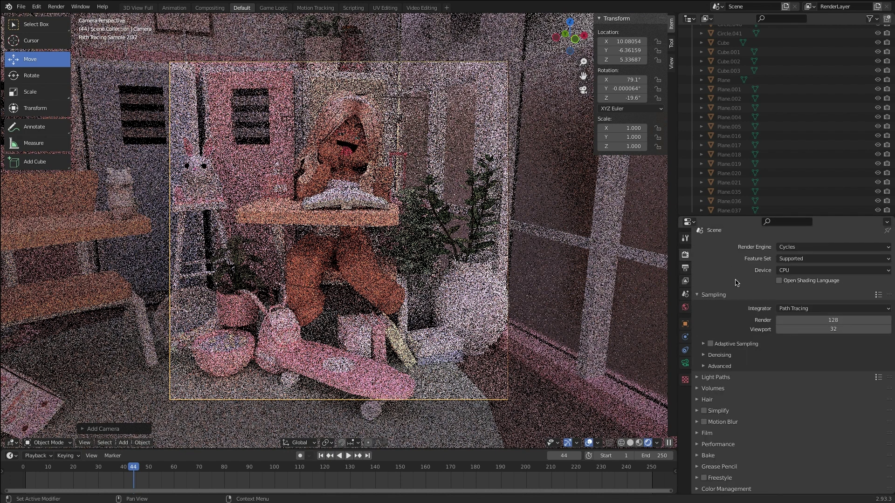
click(706, 355)
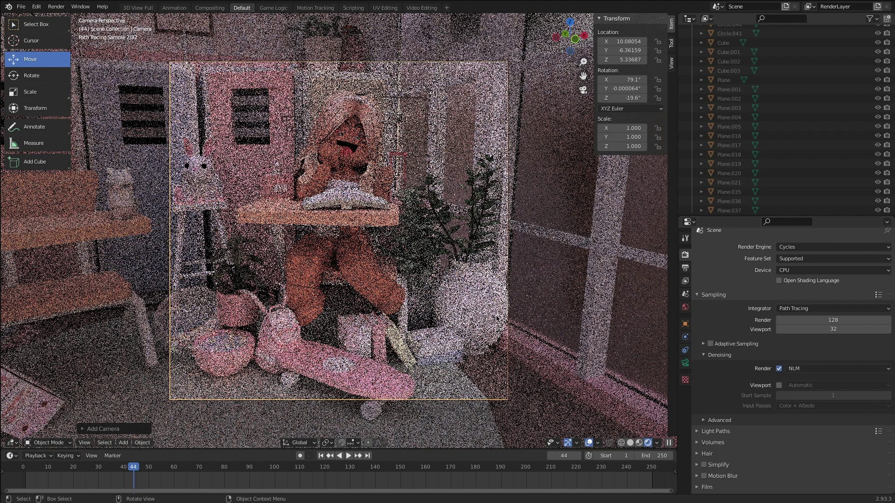
click(685, 307)
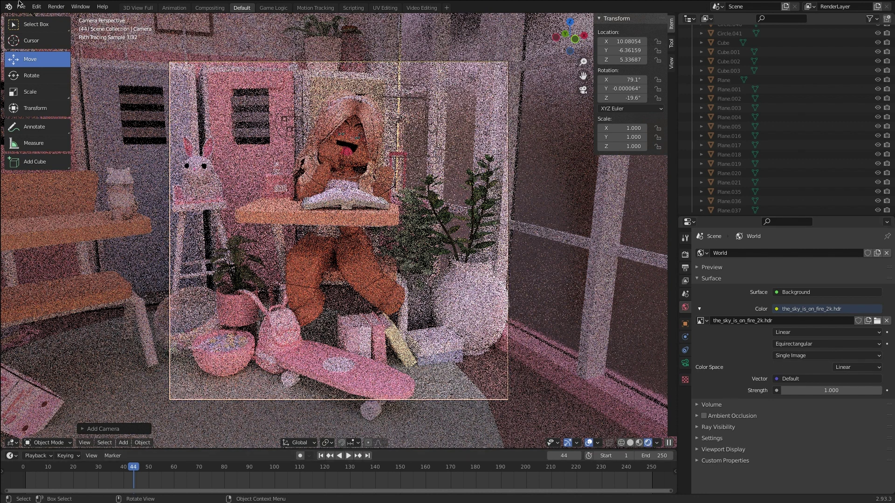
Start rendering the scene as a still image from the camera
mouse_move(40, 21)
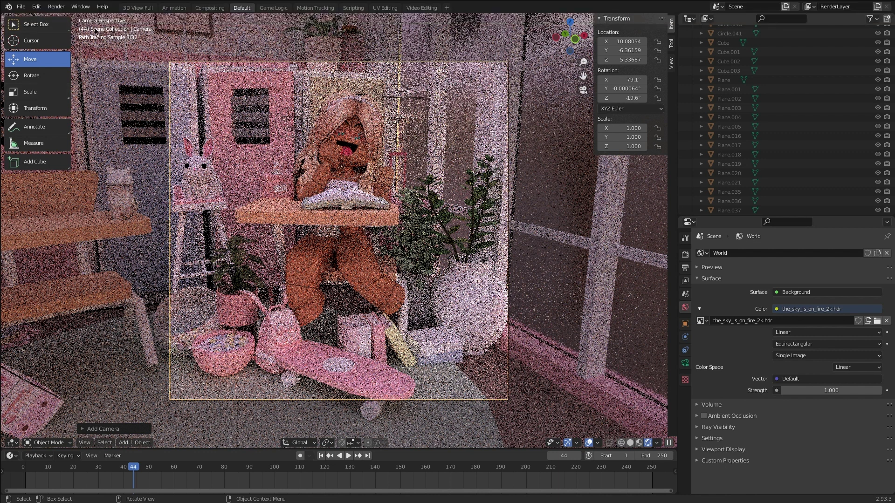
click(55, 5)
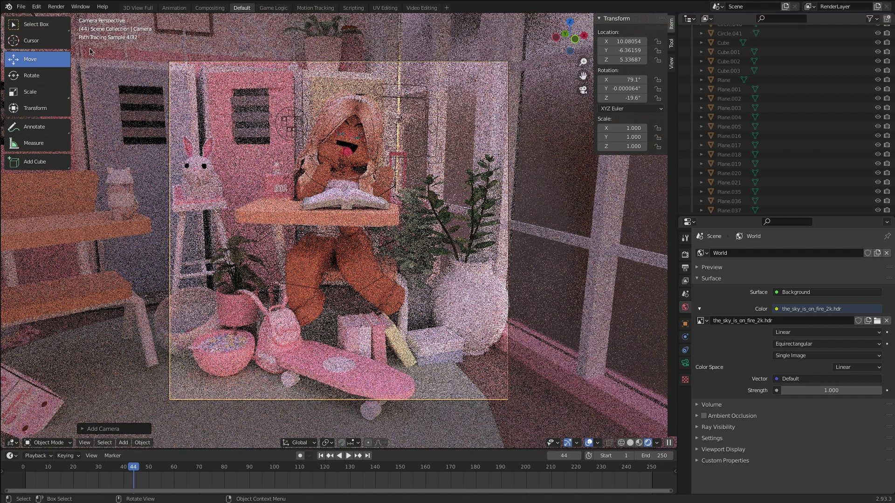
click(56, 6)
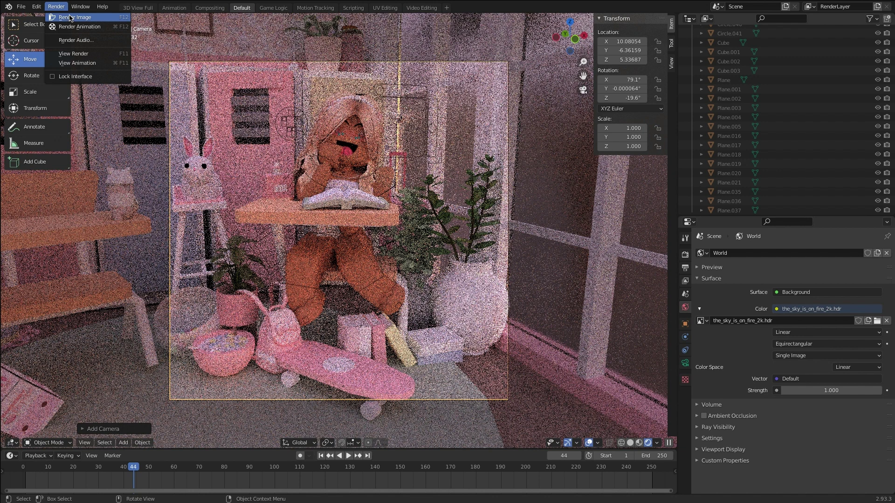
click(70, 18)
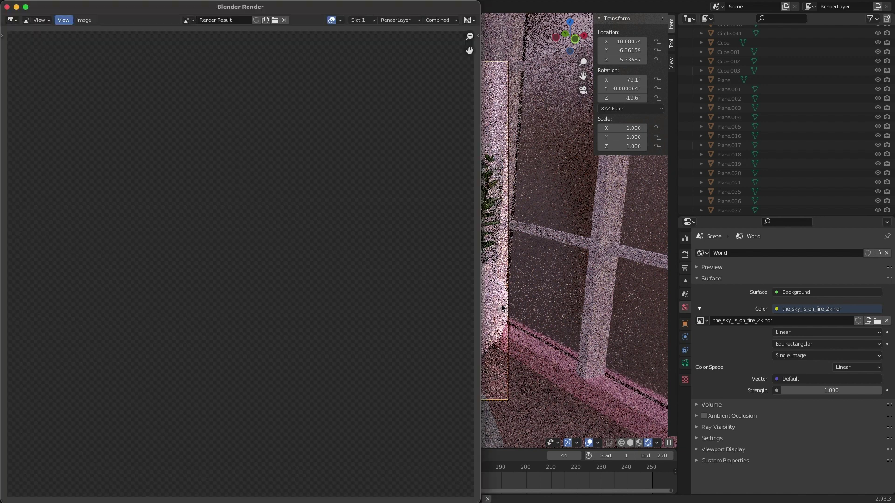